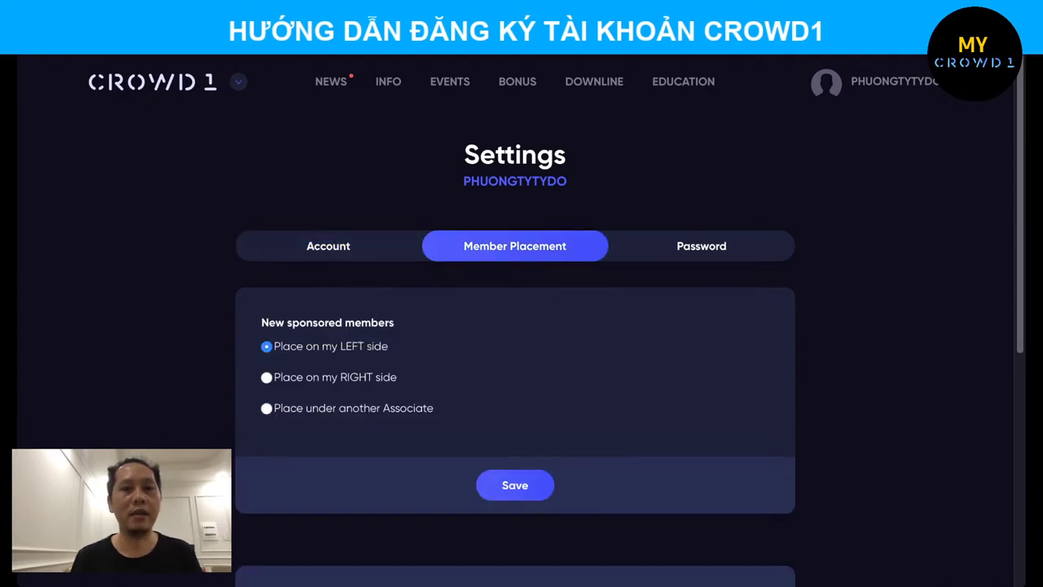
- Save the left-side placement, copy the dashboard's sponsor link, and start a blank browser tab
{"action": "left_click", "coordinate": [515, 483]}
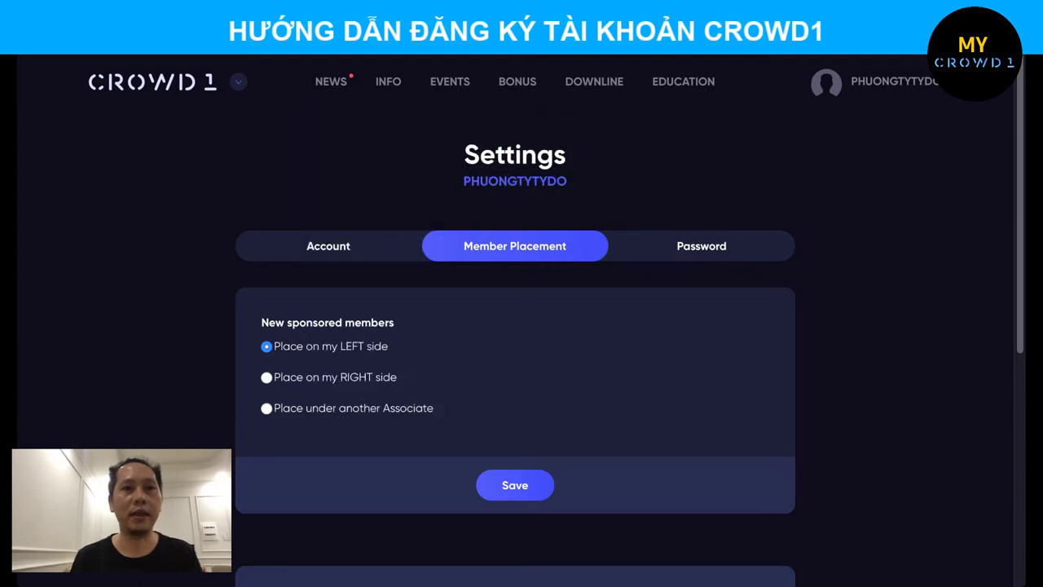
{"action": "scroll", "coordinate": [515, 326], "scroll_direction": "down", "scroll_amount": 3}
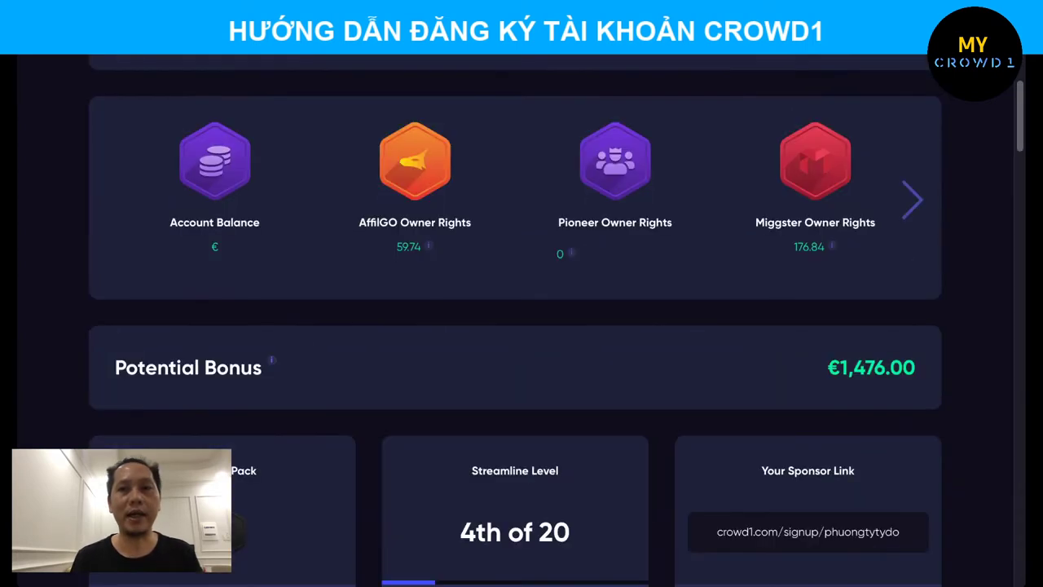
{"action": "scroll", "coordinate": [515, 326], "scroll_direction": "down", "scroll_amount": 1}
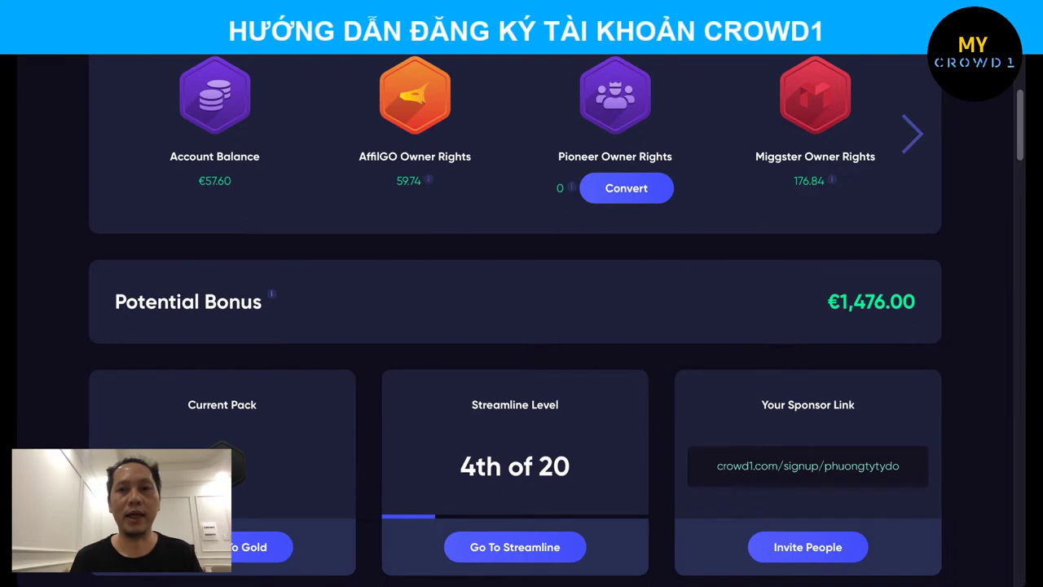
{"action": "left_click", "coordinate": [808, 465]}
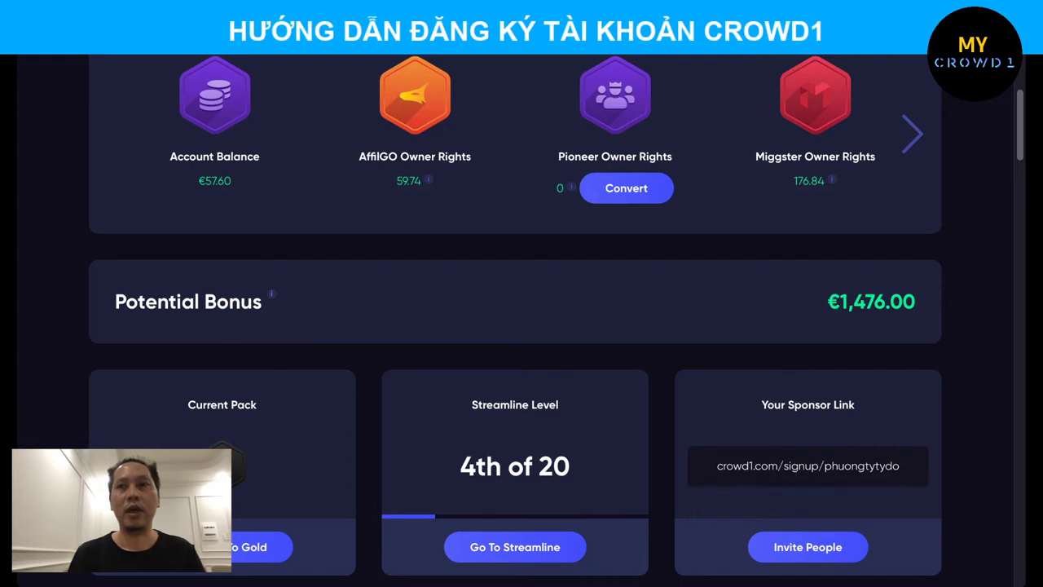
{"action": "key", "text": "super+t"}
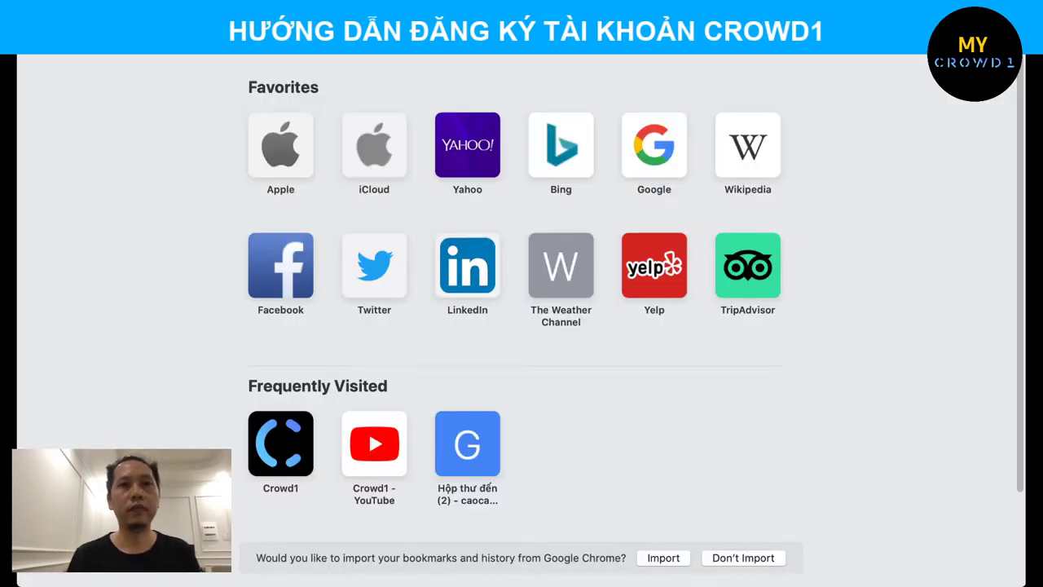
- Load the copied sponsor link in the new tab to reach the prefilled Sign Up form
{"action": "key", "text": "super+v"}
{"action": "key", "text": "Return"}
{"action": "scroll", "coordinate": [522, 326], "scroll_direction": "down", "scroll_amount": 1}
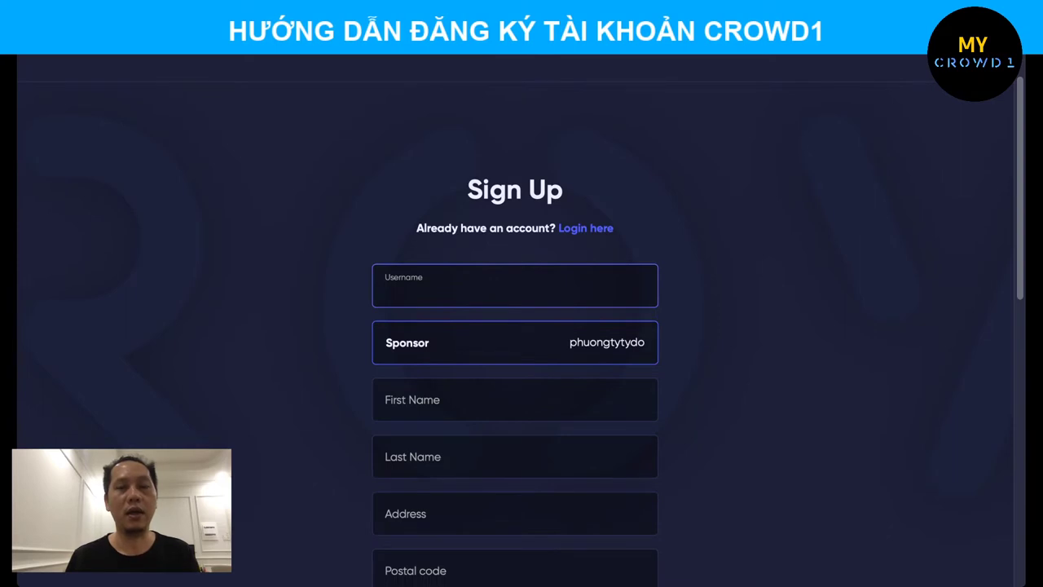
{"action": "scroll", "coordinate": [522, 325], "scroll_direction": "down", "scroll_amount": 1}
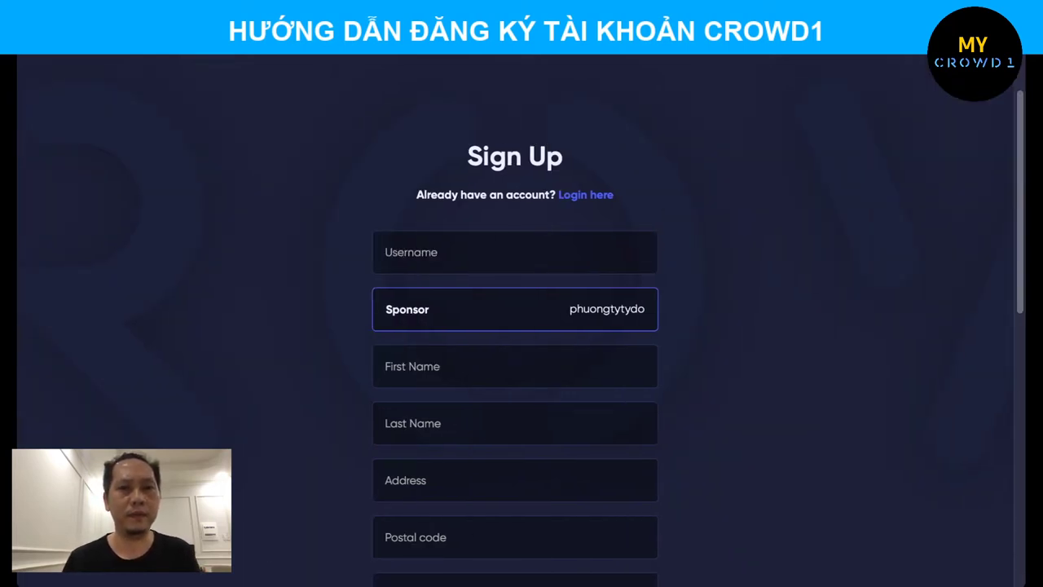
- Enter the chosen username, then the member's first name and last name
{"action": "left_click", "coordinate": [515, 252]}
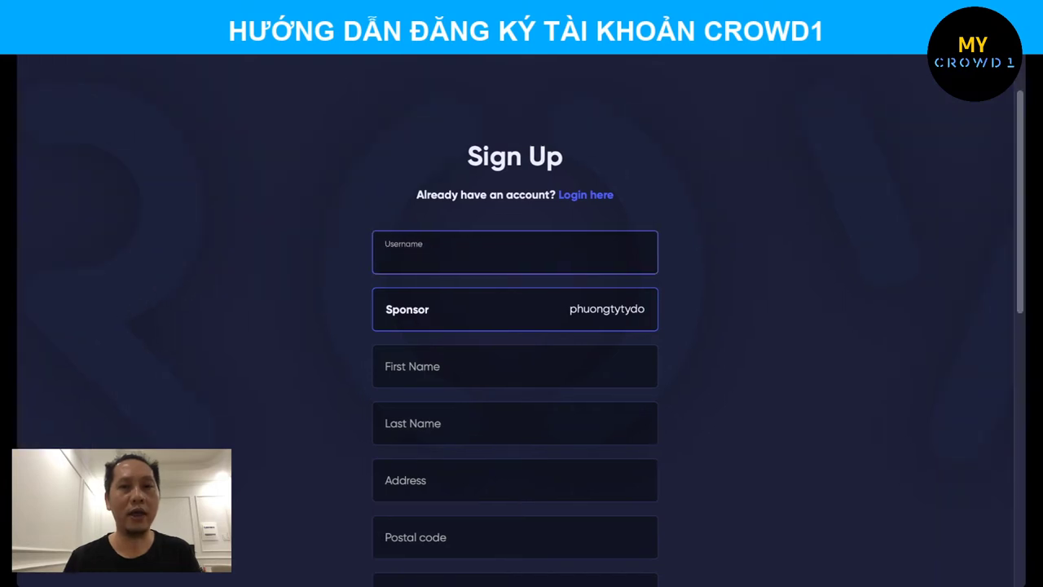
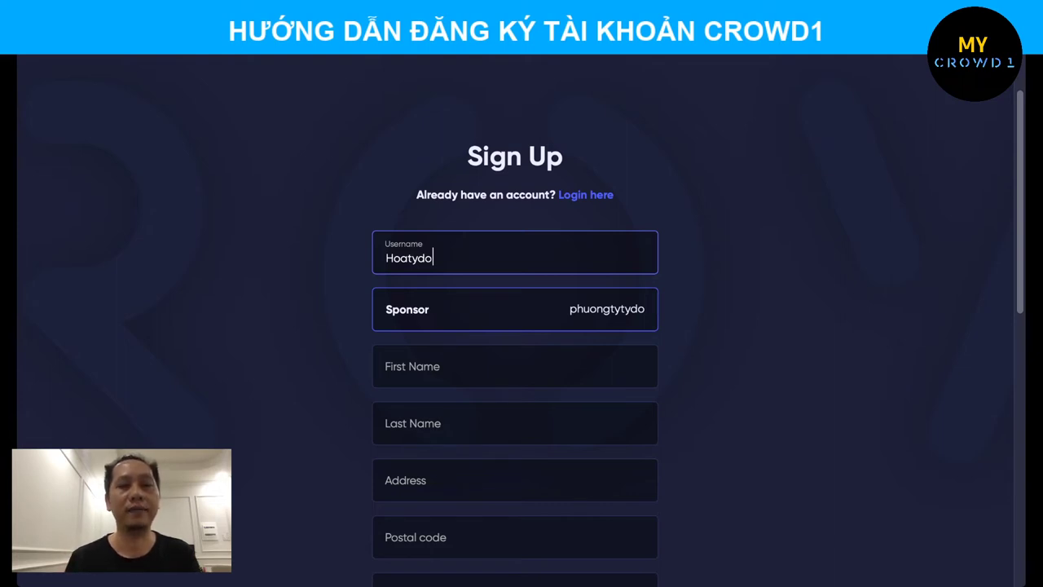
{"action": "left_click", "coordinate": [505, 370]}
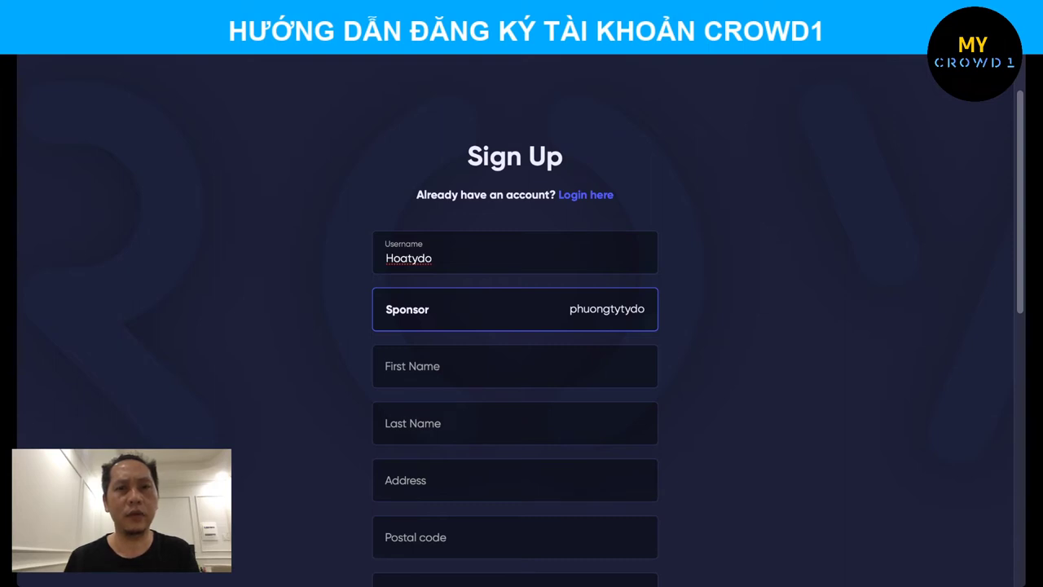
{"action": "left_click", "coordinate": [505, 366]}
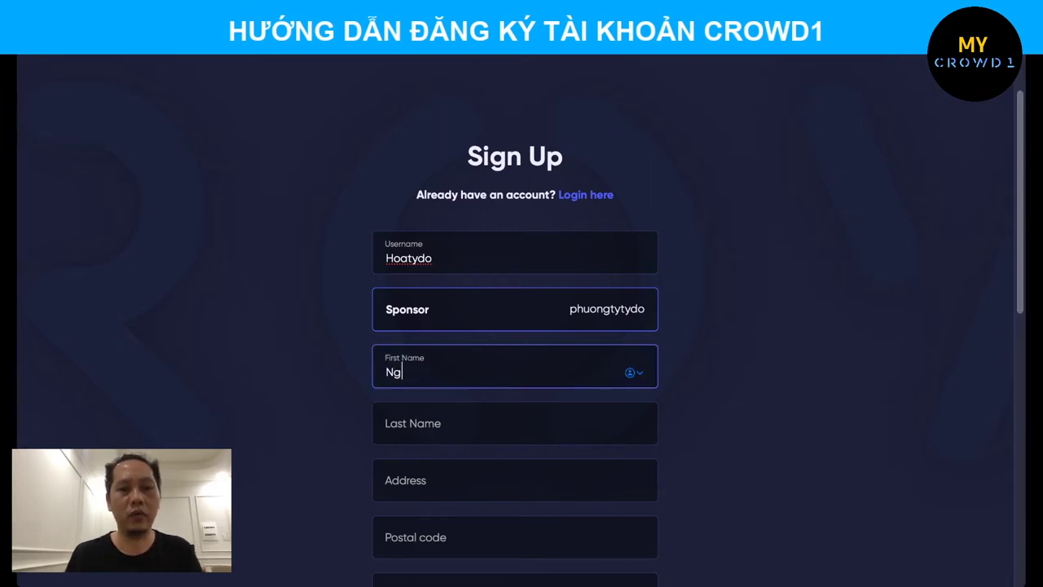
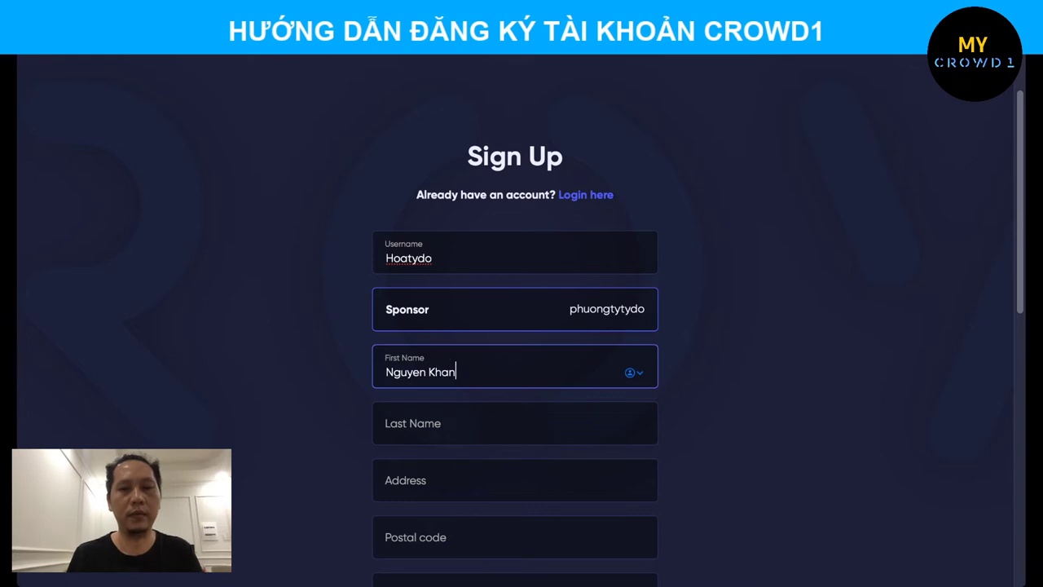
{"action": "left_click", "coordinate": [506, 423]}
{"action": "type", "text": "Hoa"}
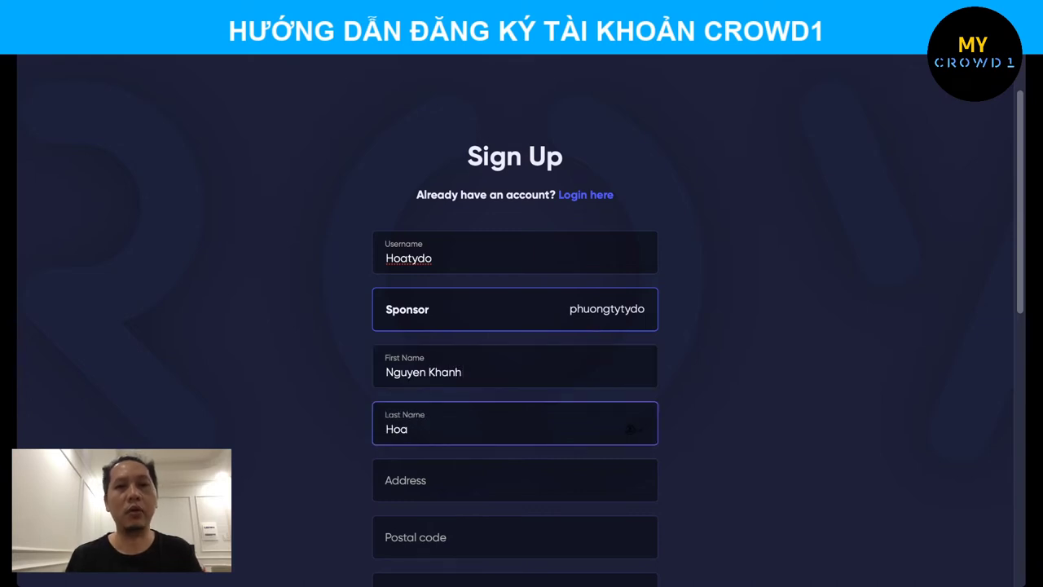
{"action": "scroll", "coordinate": [515, 326], "scroll_direction": "down", "scroll_amount": 1}
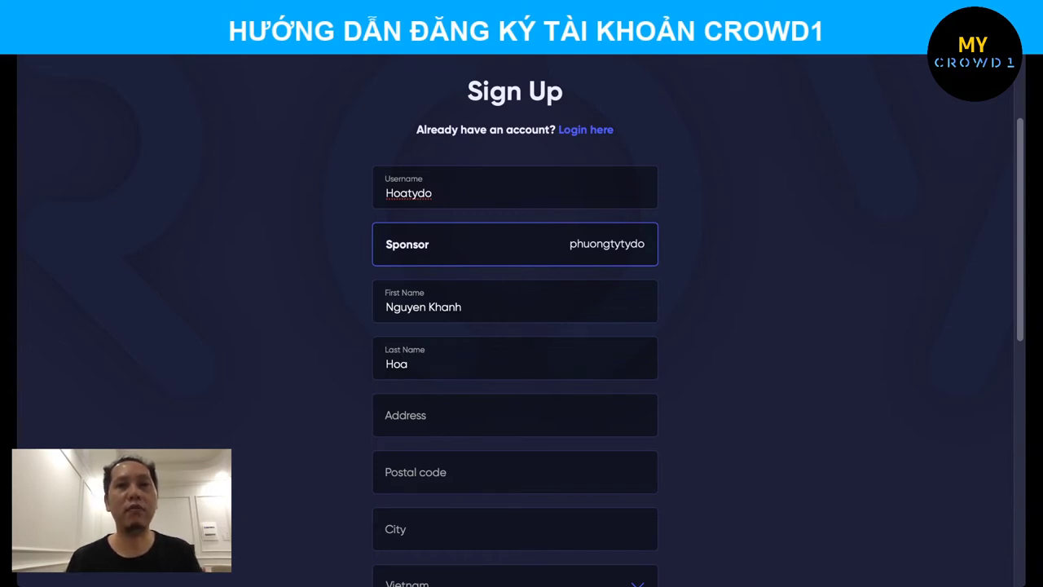
{"action": "scroll", "coordinate": [515, 326], "scroll_direction": "down", "scroll_amount": 2}
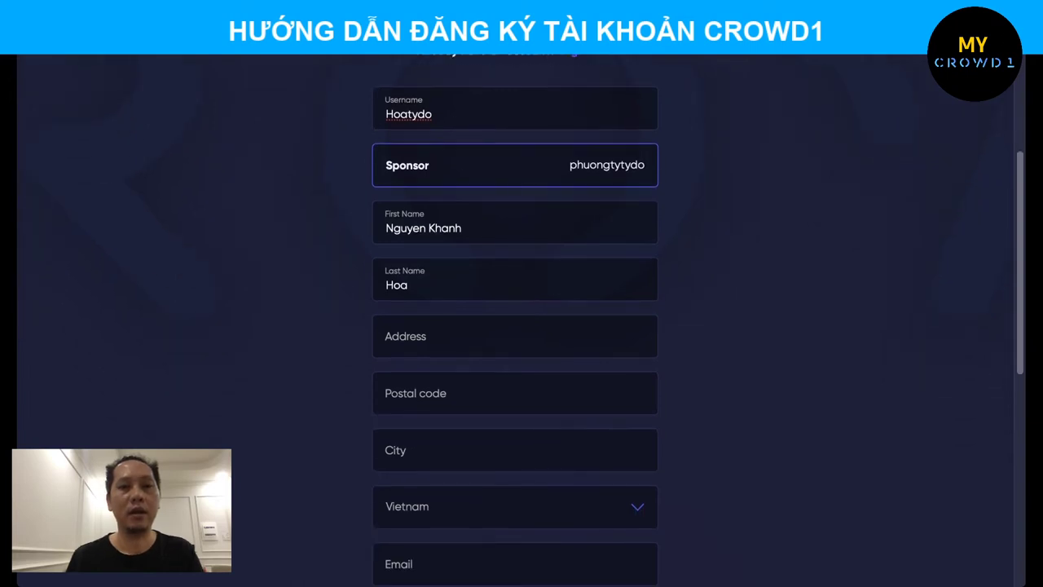
- Enter the member's street address, postal code and city on the Sign Up form
{"action": "left_click", "coordinate": [515, 336]}
{"action": "scroll", "coordinate": [515, 326], "scroll_direction": "down", "scroll_amount": 2}
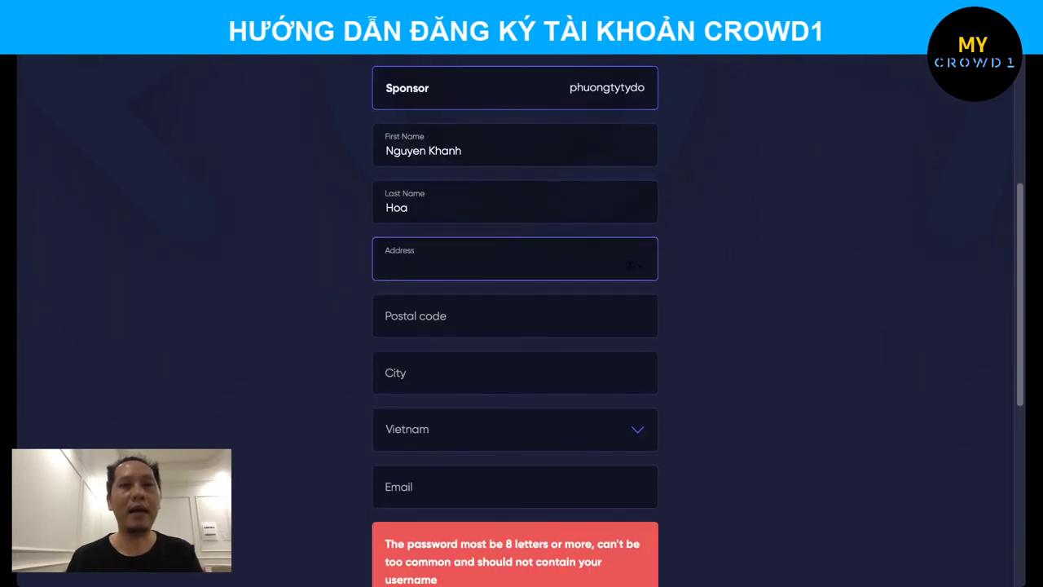
{"action": "type", "text": "Ho Chi Minh"}
{"action": "key", "text": "Tab"}
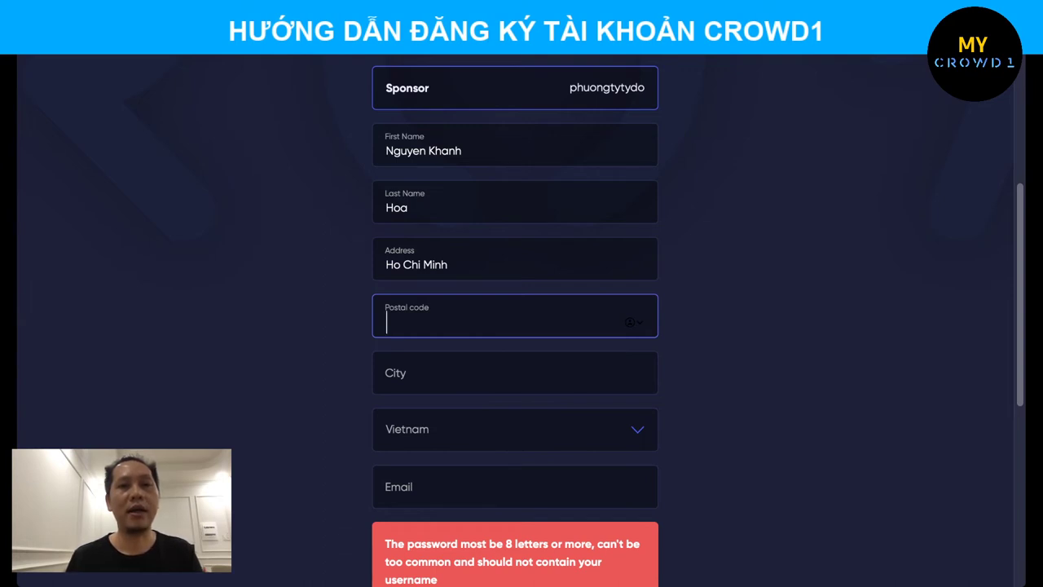
{"action": "scroll", "coordinate": [515, 326], "scroll_direction": "up", "scroll_amount": 1}
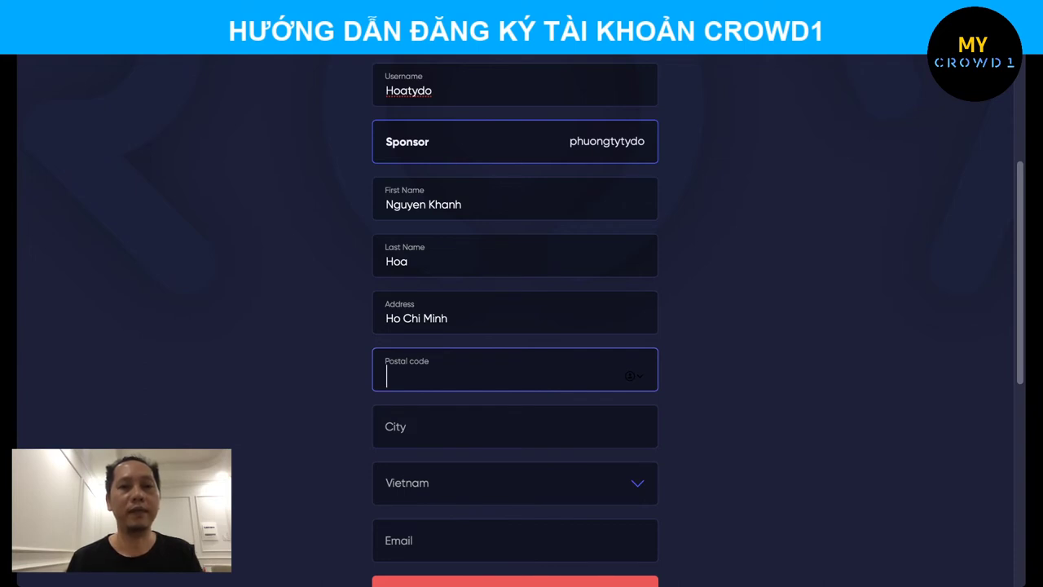
{"action": "type", "text": "70000"}
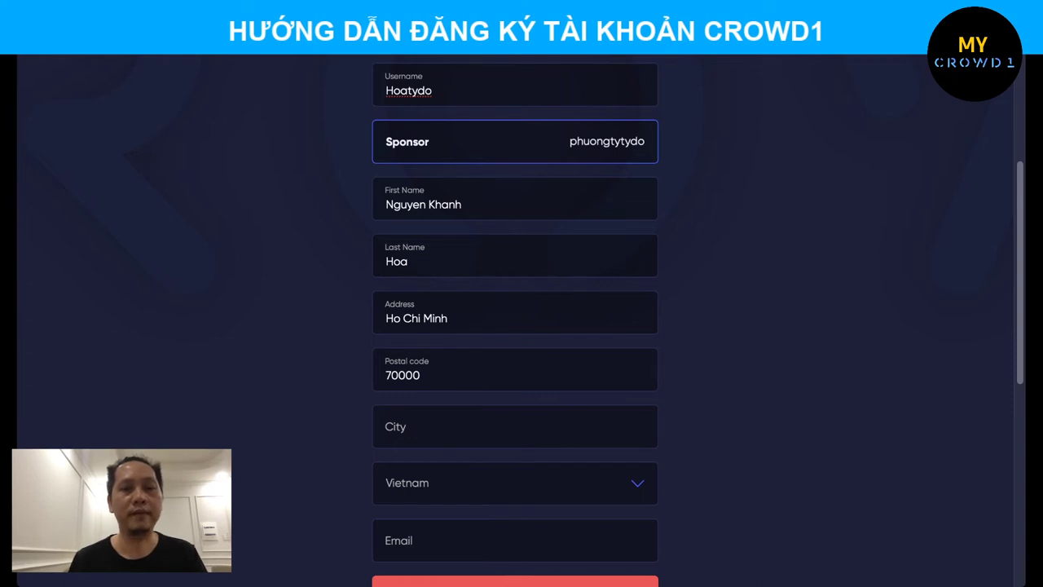
{"action": "left_click", "coordinate": [515, 426]}
{"action": "type", "text": "HCm"}
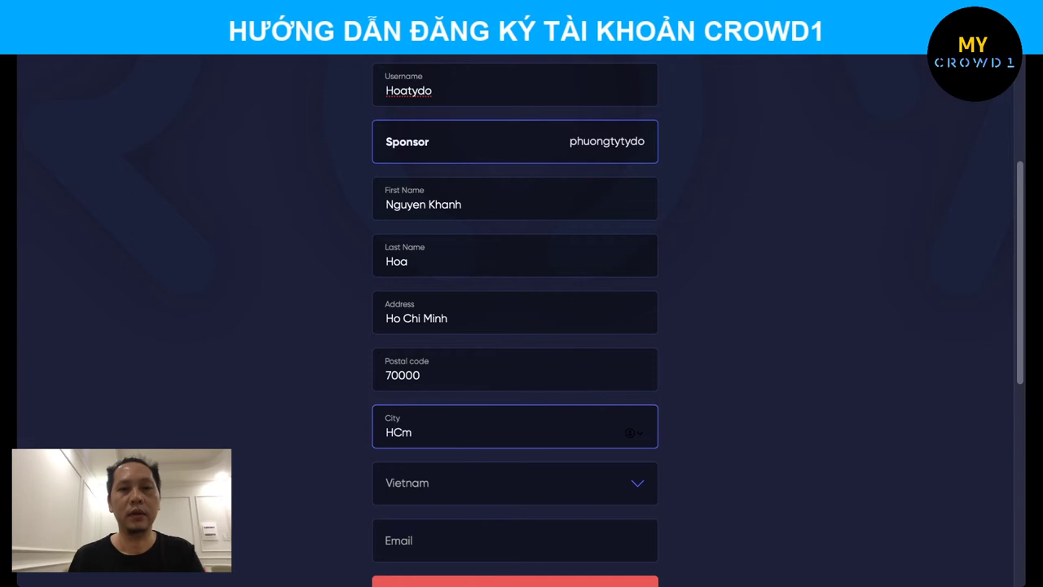
{"action": "scroll", "coordinate": [515, 326], "scroll_direction": "down", "scroll_amount": 3}
{"action": "left_click", "coordinate": [515, 338]}
{"action": "scroll", "coordinate": [515, 326], "scroll_direction": "up", "scroll_amount": 1}
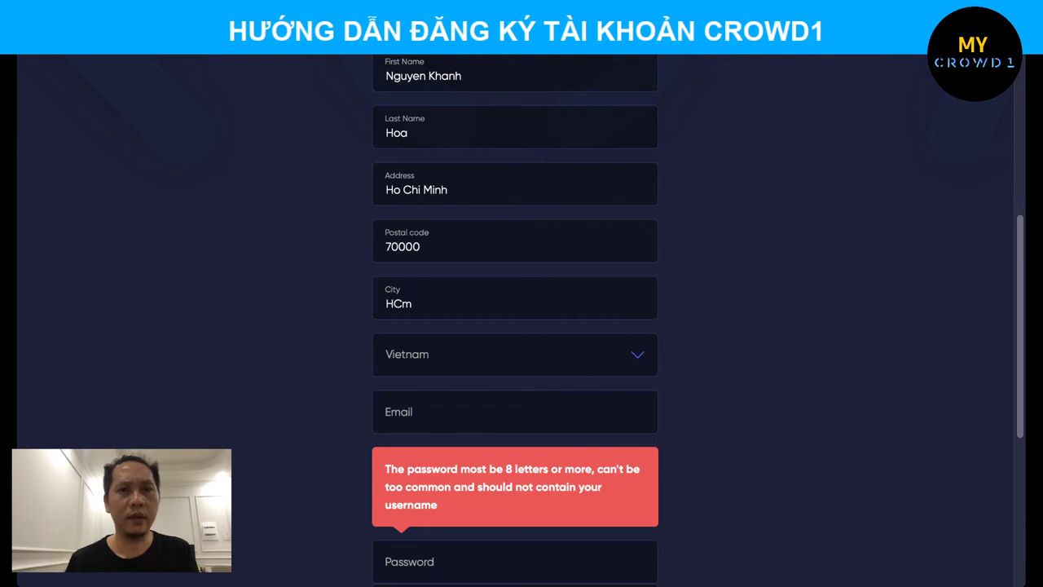
- Enter the member's e-mail address in the Email field
{"action": "left_click", "coordinate": [515, 412]}
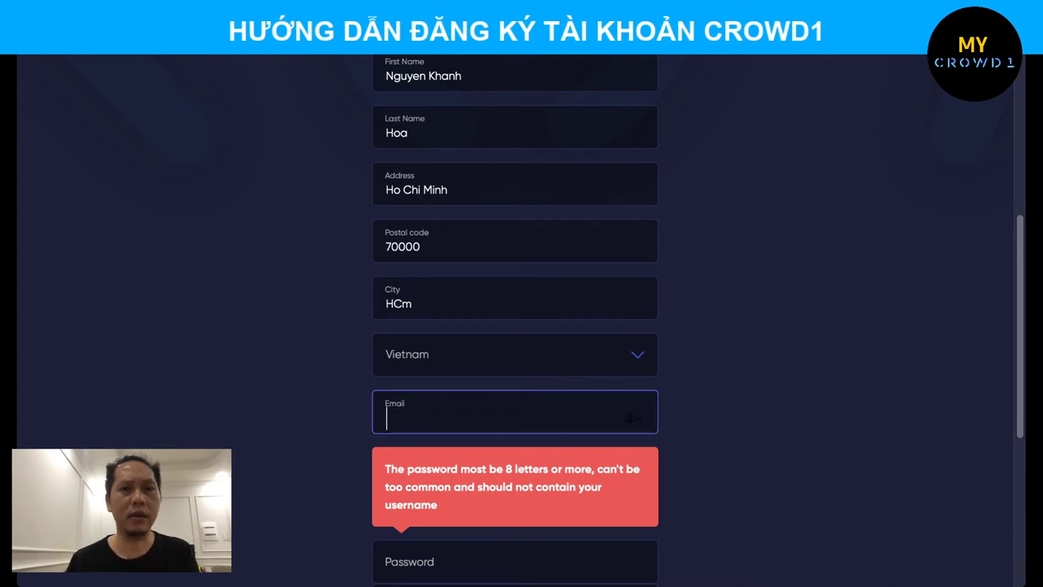
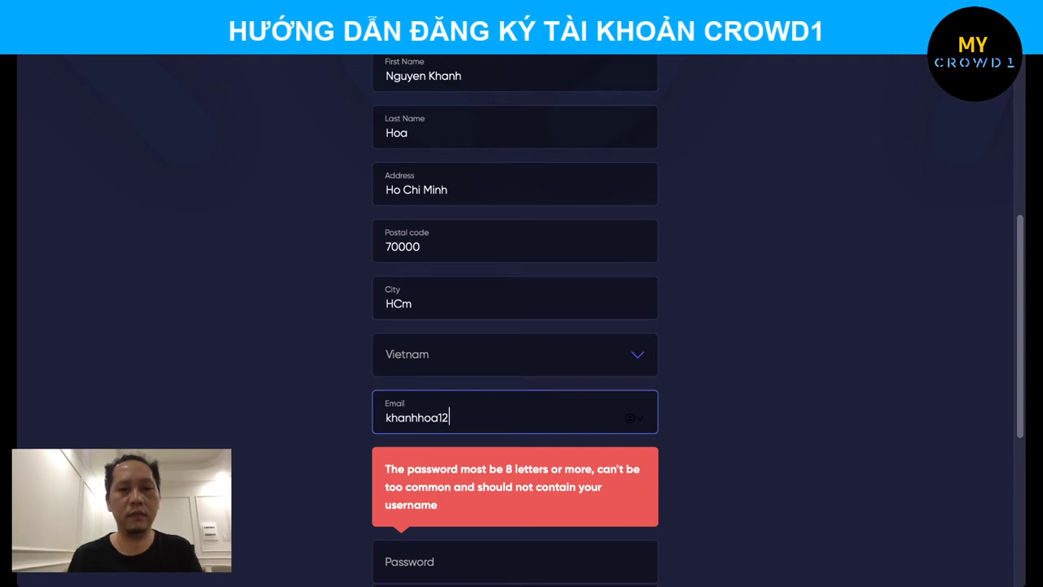
{"action": "left_click", "coordinate": [450, 417]}
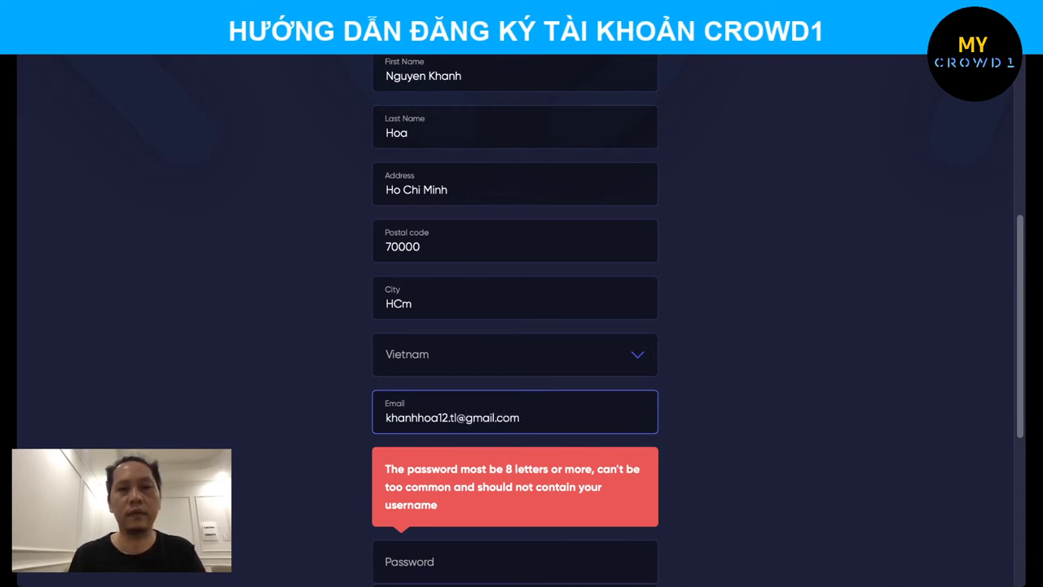
{"action": "scroll", "coordinate": [515, 326], "scroll_direction": "down", "scroll_amount": 2}
- Replace the suggested password with an eight-character password in both password fields
{"action": "key", "text": "Tab"}
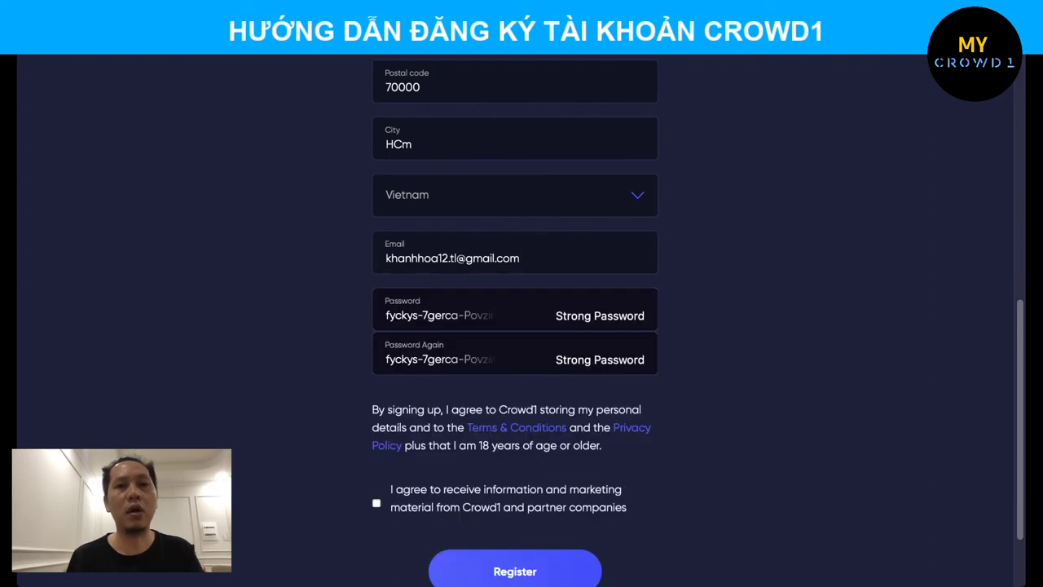
{"action": "key", "text": "BackSpace"}
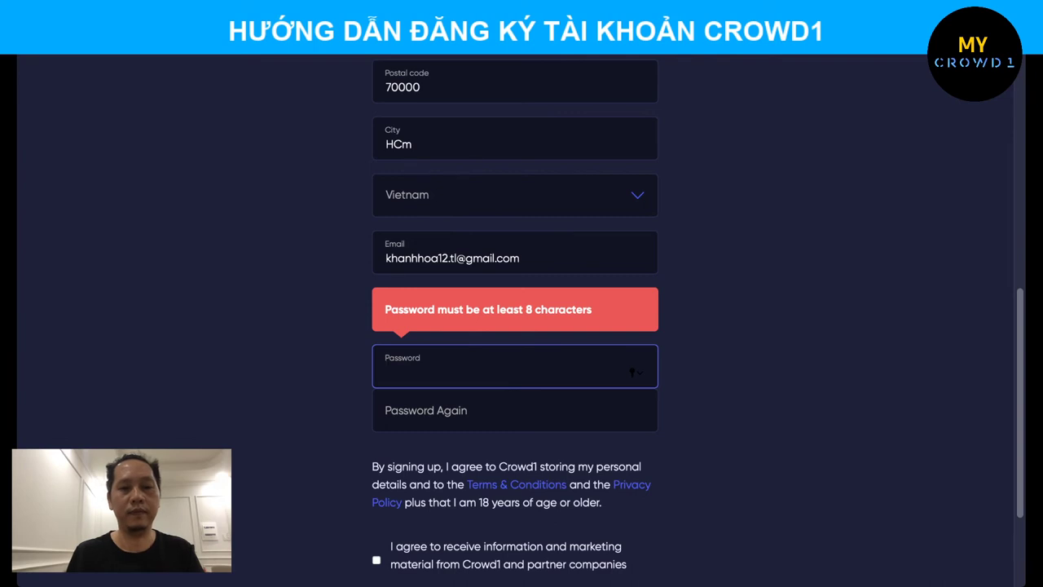
{"action": "type", "text": "*******"}
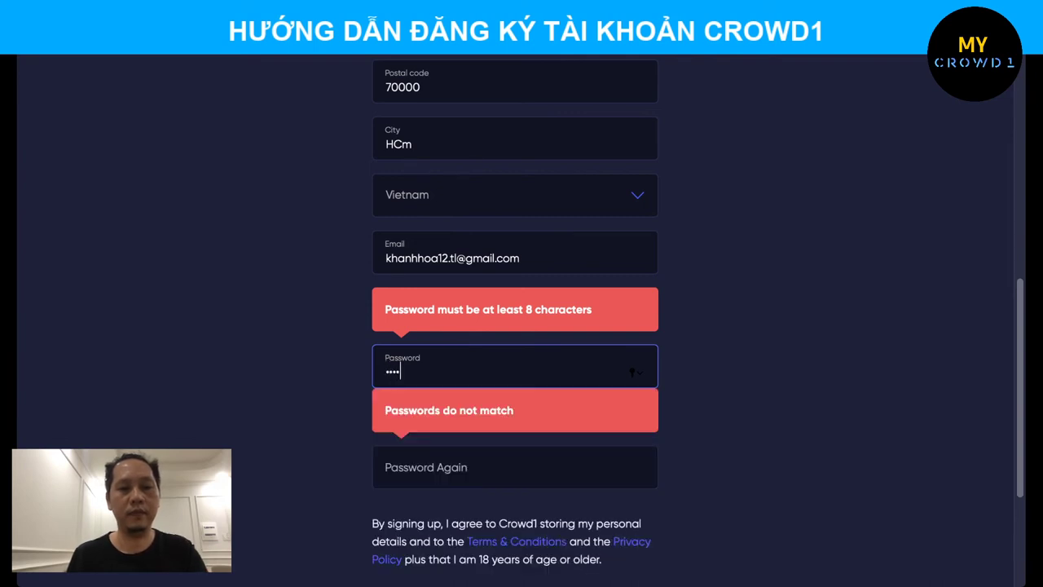
{"action": "type", "text": "*"}
{"action": "key", "text": "Tab"}
{"action": "type", "text": "********"}
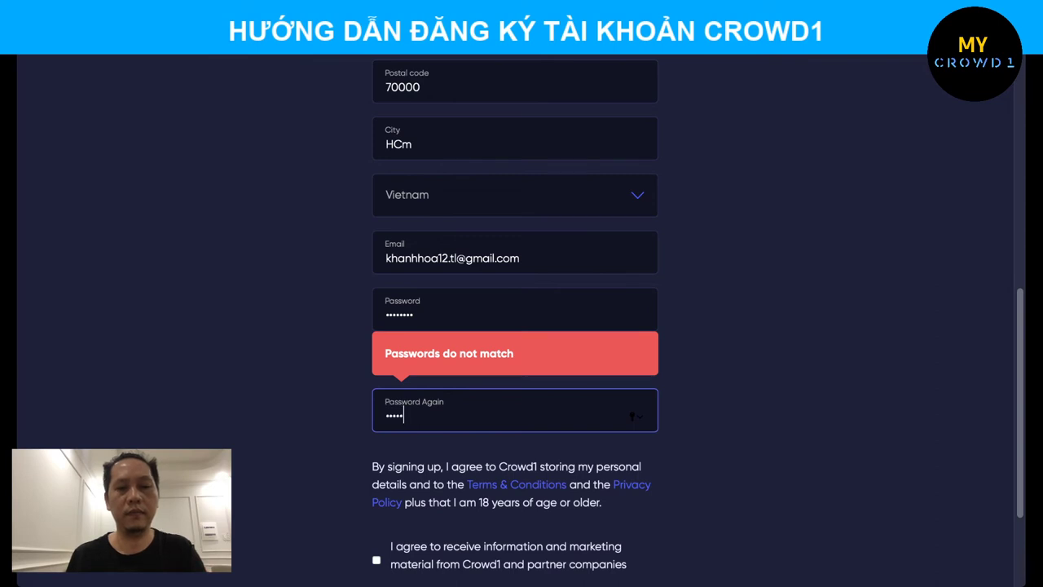
- Tick the marketing-consent box and submit the registration
{"action": "scroll", "coordinate": [633, 359], "scroll_direction": "down", "scroll_amount": 1}
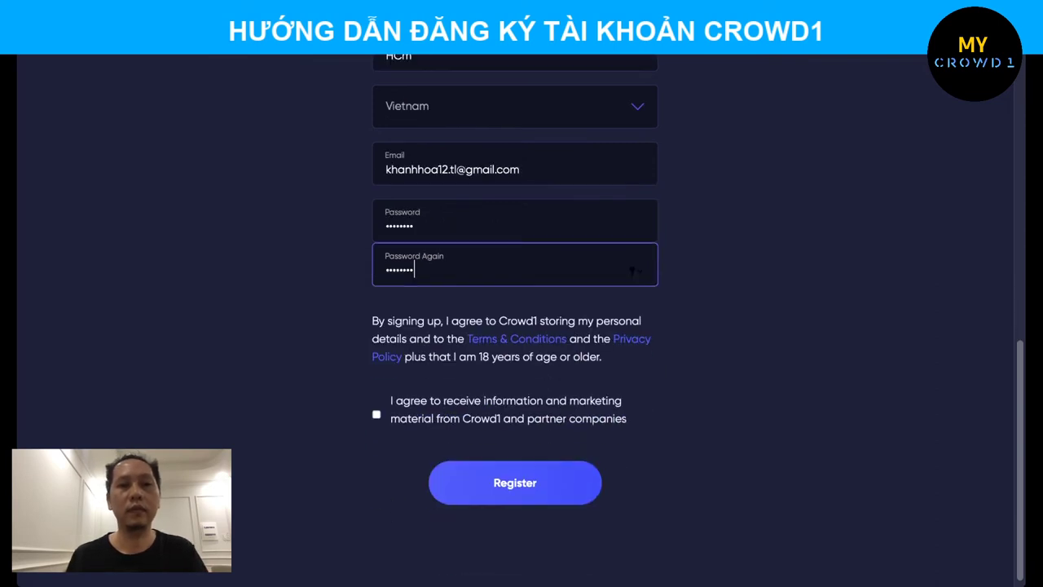
{"action": "left_click", "coordinate": [376, 414]}
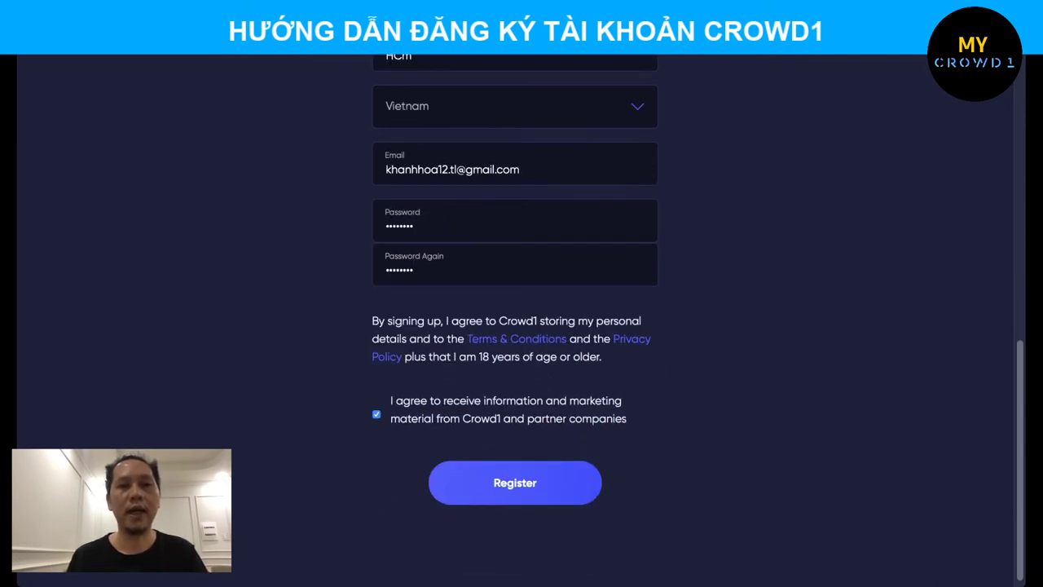
{"action": "left_click", "coordinate": [515, 482]}
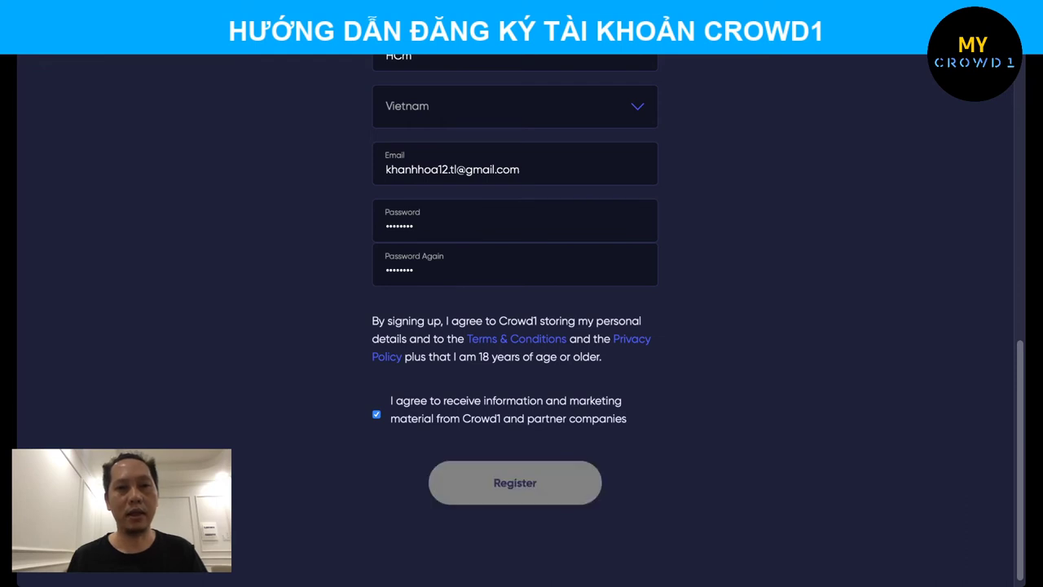
- Add letters to the taken username and re-tick the marketing consent
{"action": "scroll", "coordinate": [515, 326], "scroll_direction": "up", "scroll_amount": 10}
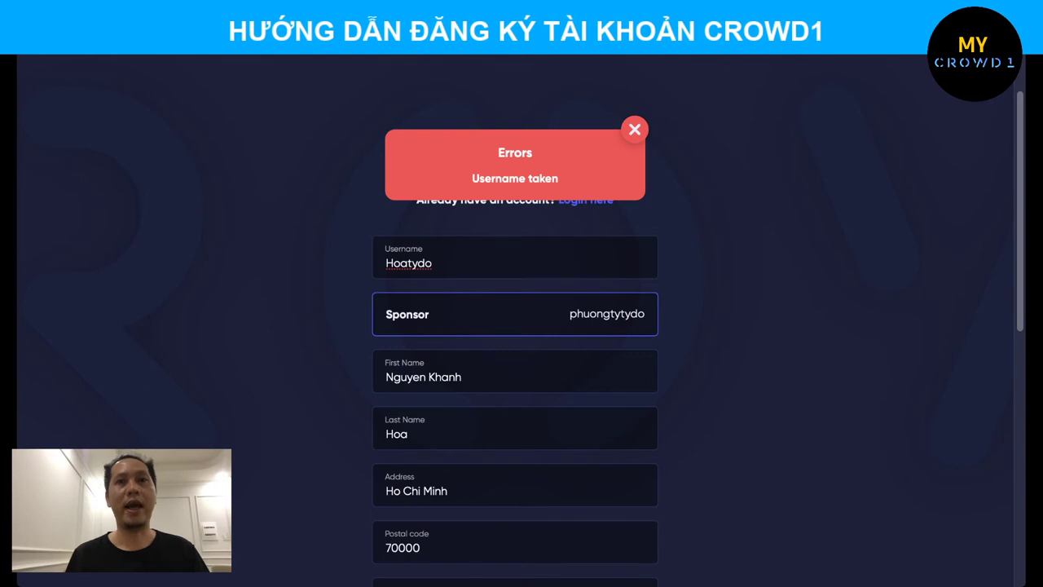
{"action": "scroll", "coordinate": [515, 326], "scroll_direction": "up", "scroll_amount": 1}
{"action": "left_click", "coordinate": [419, 343]}
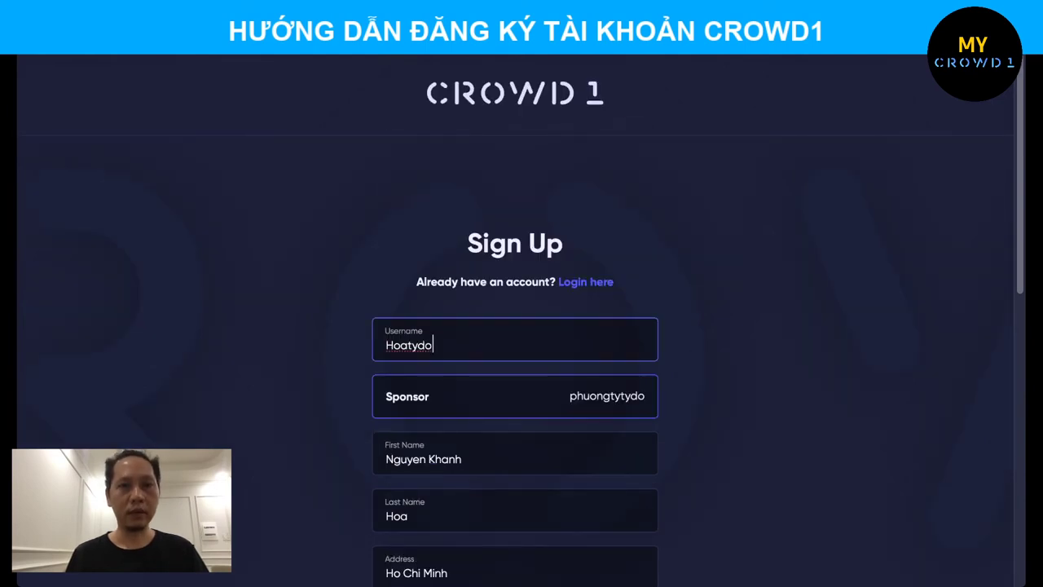
{"action": "type", "text": "ty"}
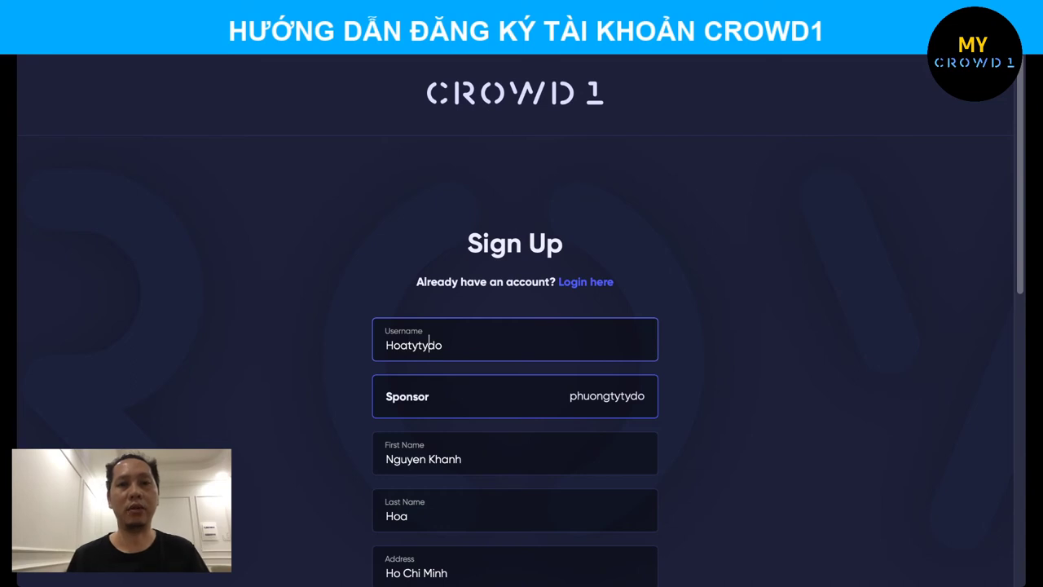
{"action": "scroll", "coordinate": [515, 326], "scroll_direction": "down", "scroll_amount": 7}
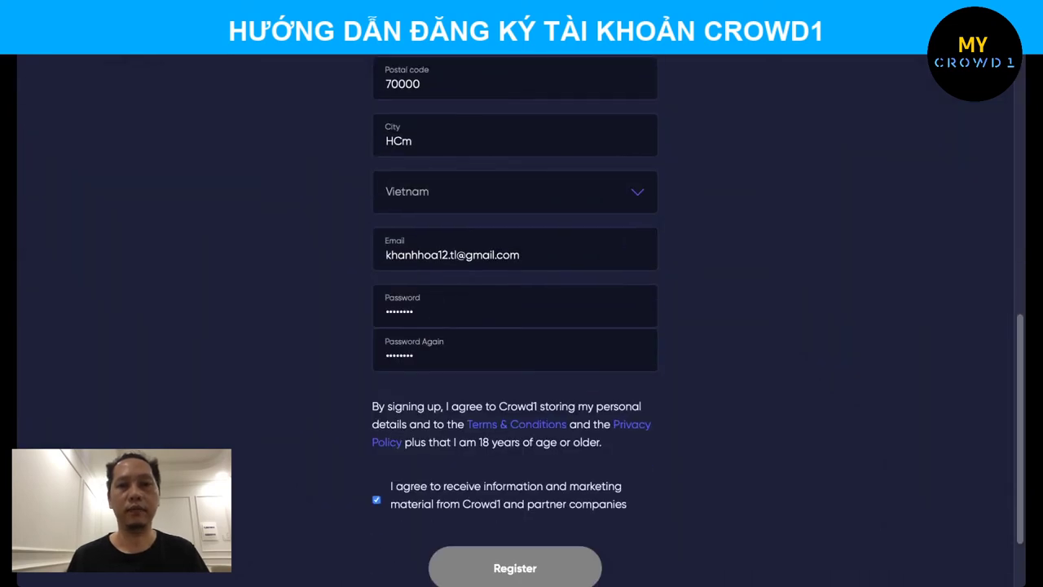
{"action": "scroll", "coordinate": [515, 326], "scroll_direction": "down", "scroll_amount": 1}
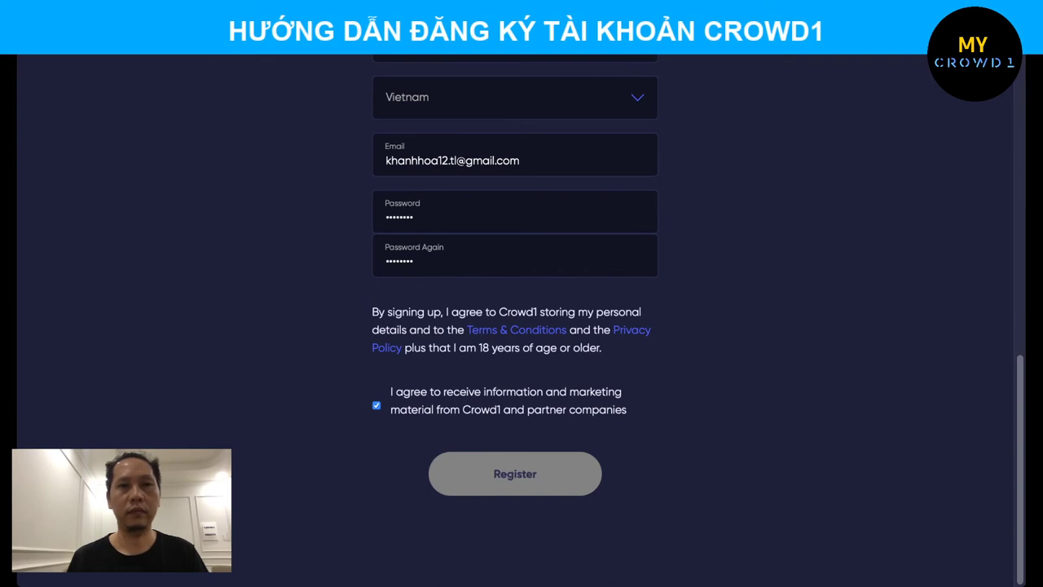
{"action": "left_click", "coordinate": [376, 405]}
{"action": "left_click", "coordinate": [377, 405]}
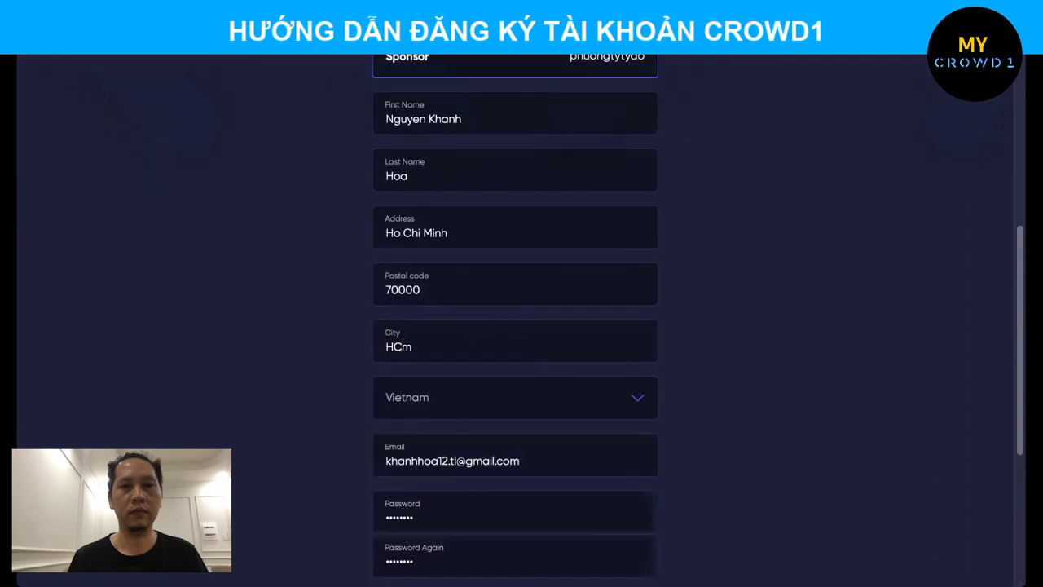
- Rework the username by removing the duplicated letters and adding a new ending
{"action": "left_click", "coordinate": [443, 341]}
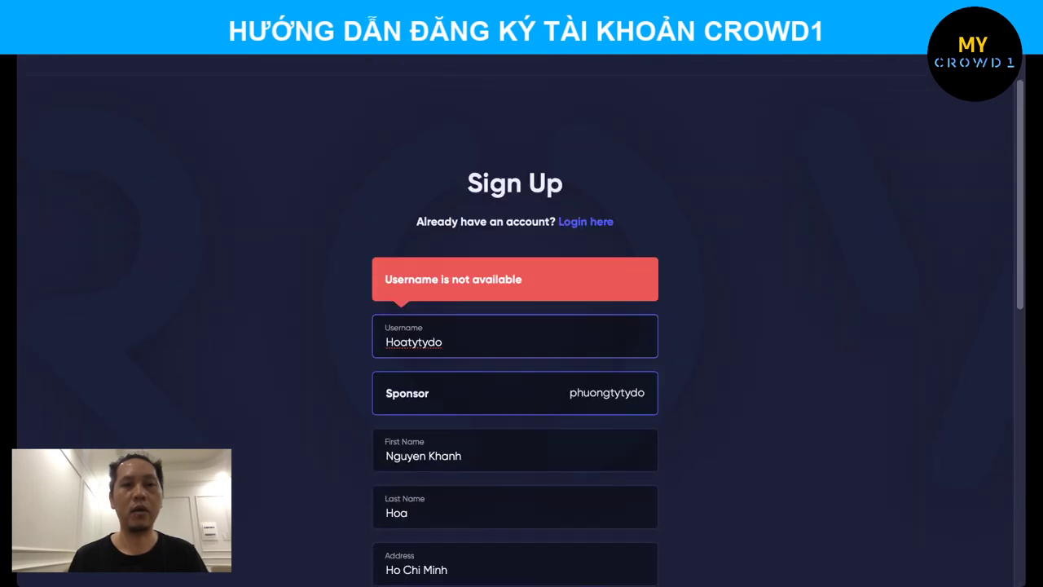
{"action": "left_click", "coordinate": [419, 342]}
{"action": "key", "text": "BackSpace"}
{"action": "key", "text": "BackSpace"}
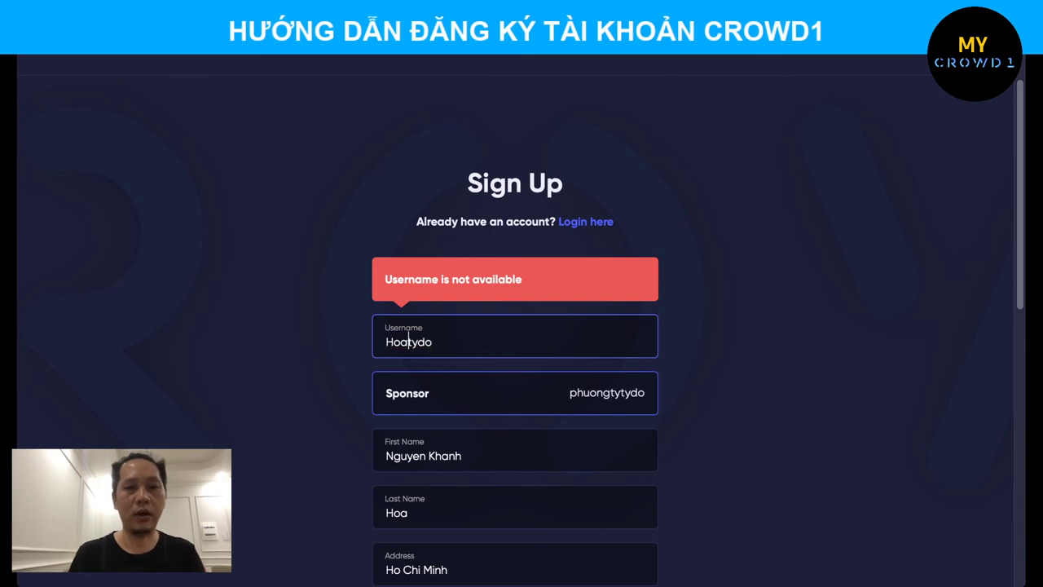
{"action": "type", "text": "nghin"}
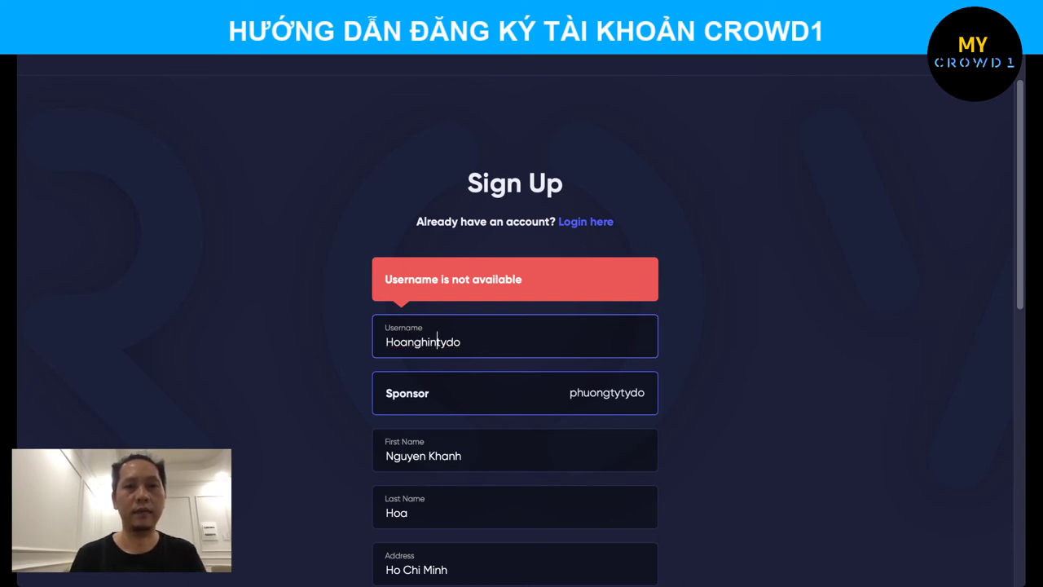
{"action": "scroll", "coordinate": [515, 326], "scroll_direction": "down", "scroll_amount": 1}
{"action": "left_click", "coordinate": [463, 299]}
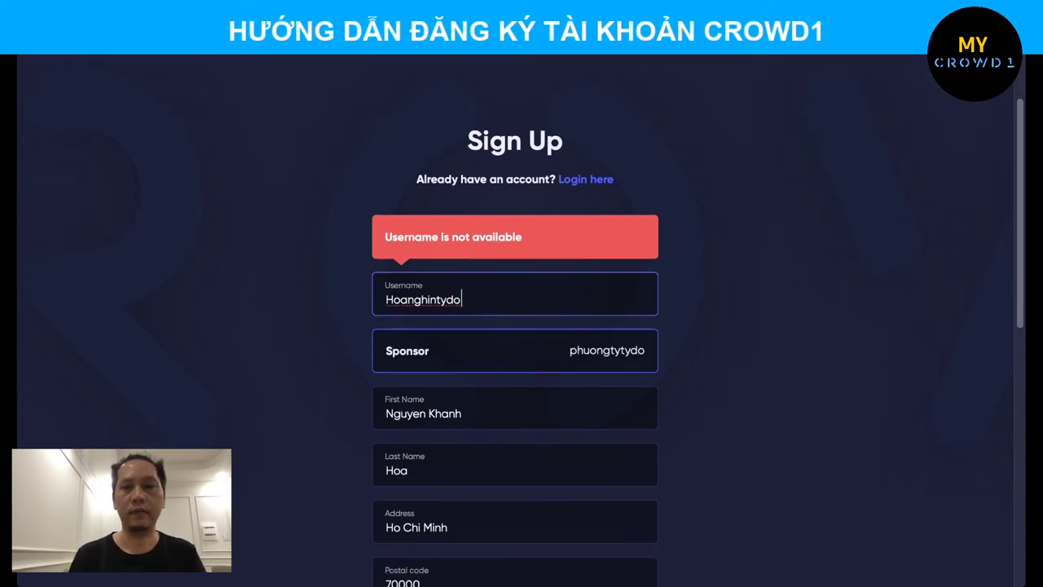
{"action": "key", "text": "Tab"}
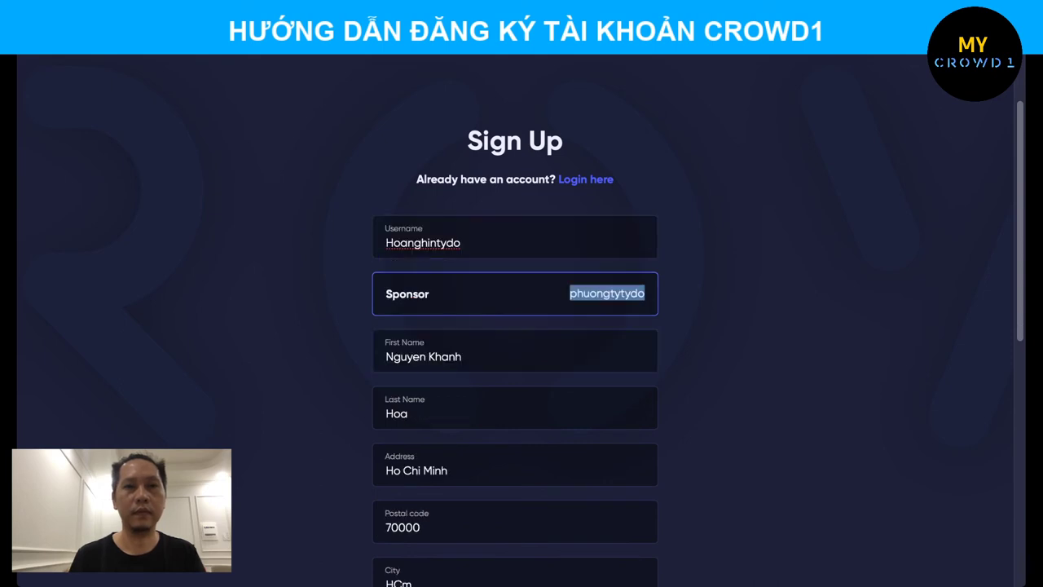
- Resubmit the registration and pass the 'I'm not a robot' reCAPTCHA
{"action": "left_click", "coordinate": [607, 293]}
{"action": "scroll", "coordinate": [515, 326], "scroll_direction": "down", "scroll_amount": 7}
{"action": "key", "text": "Return"}
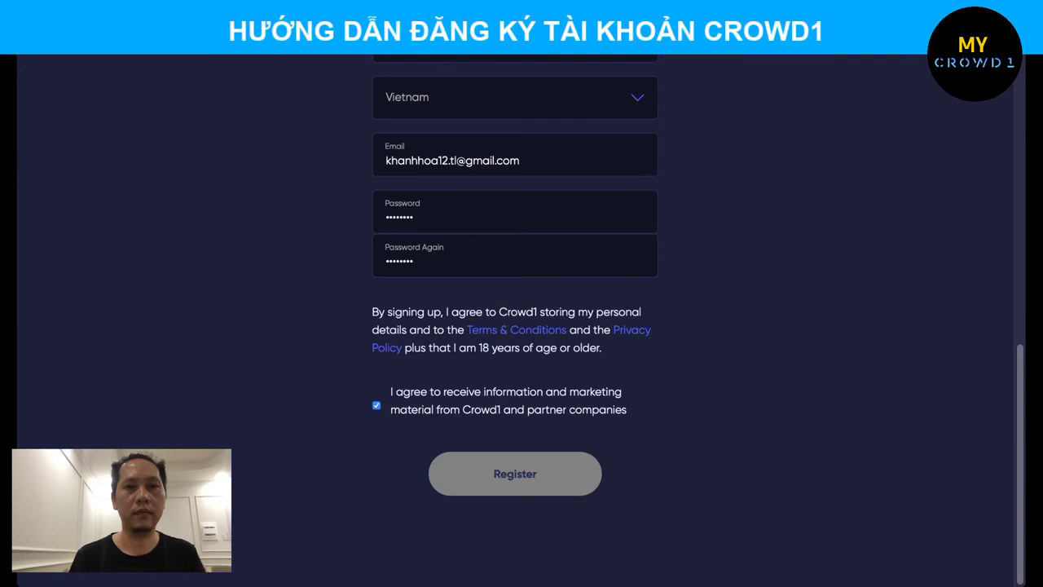
{"action": "left_click", "coordinate": [394, 483]}
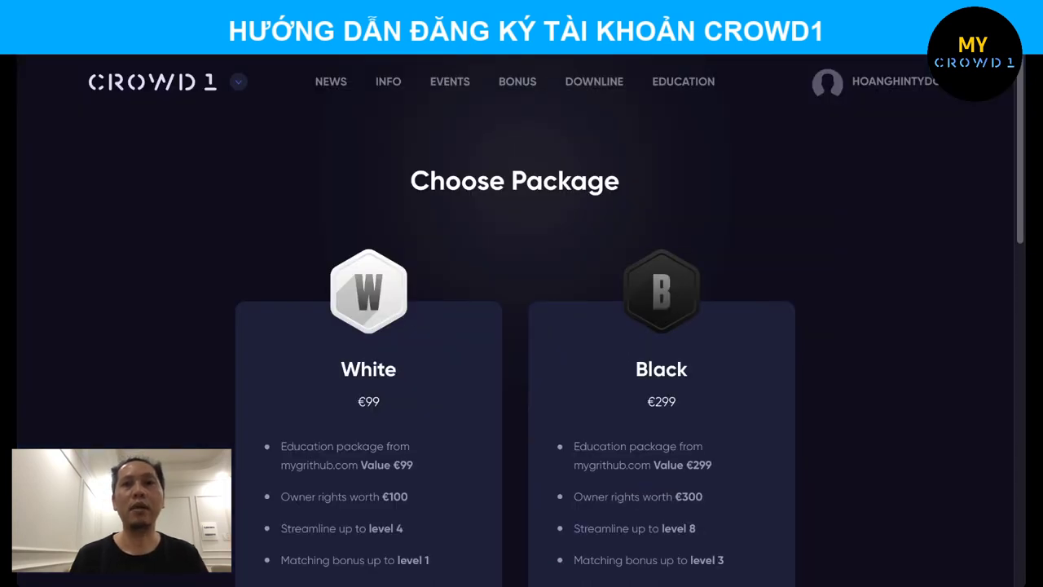
- Compare the four packages and select the €99 White package
{"action": "scroll", "coordinate": [522, 326], "scroll_direction": "down", "scroll_amount": 2}
{"action": "scroll", "coordinate": [521, 326], "scroll_direction": "up", "scroll_amount": 2}
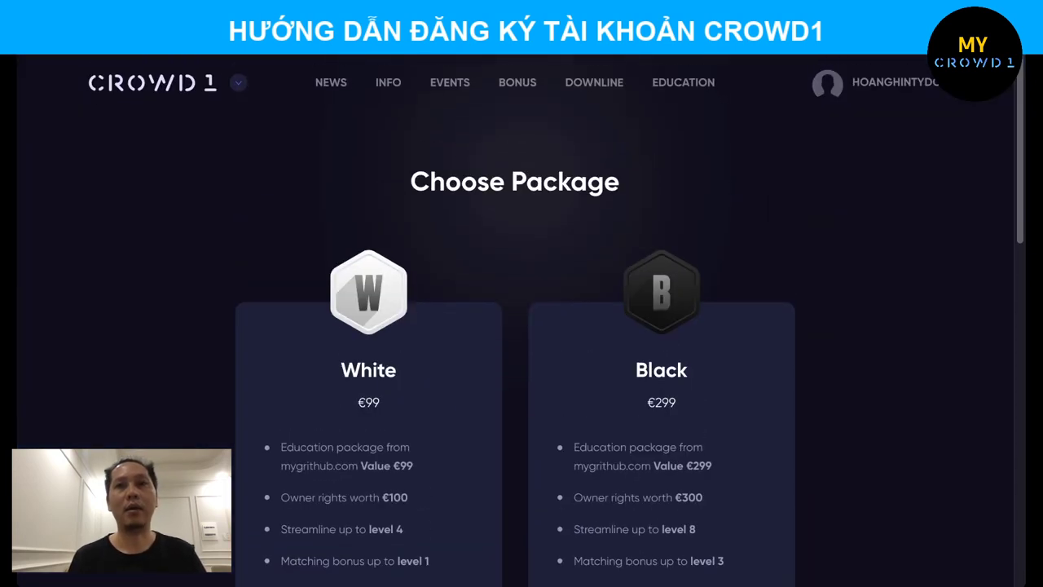
{"action": "scroll", "coordinate": [522, 326], "scroll_direction": "down", "scroll_amount": 3}
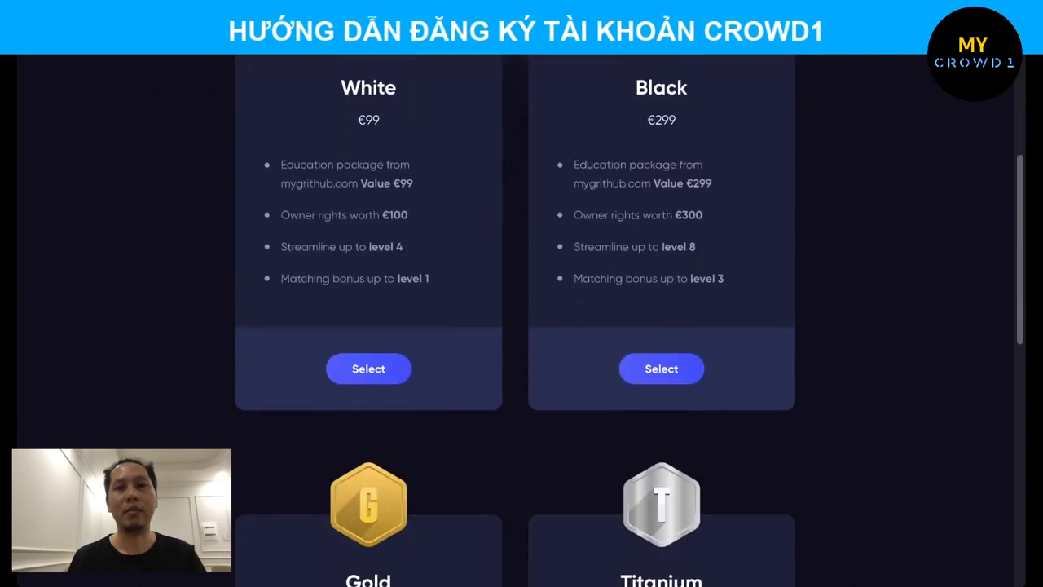
{"action": "scroll", "coordinate": [522, 326], "scroll_direction": "up", "scroll_amount": 3}
{"action": "scroll", "coordinate": [522, 325], "scroll_direction": "down", "scroll_amount": 3}
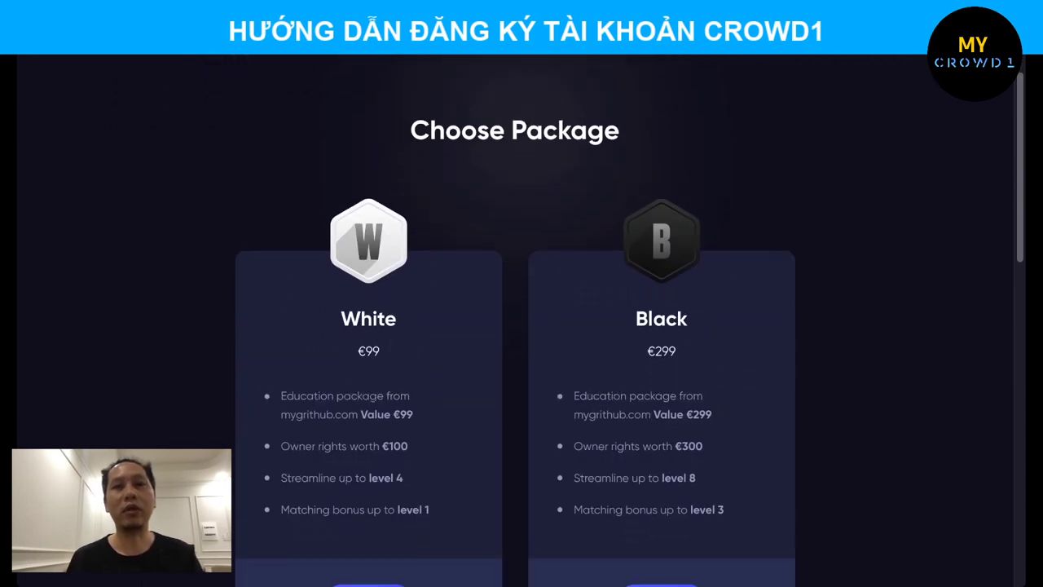
{"action": "scroll", "coordinate": [522, 326], "scroll_direction": "down", "scroll_amount": 5}
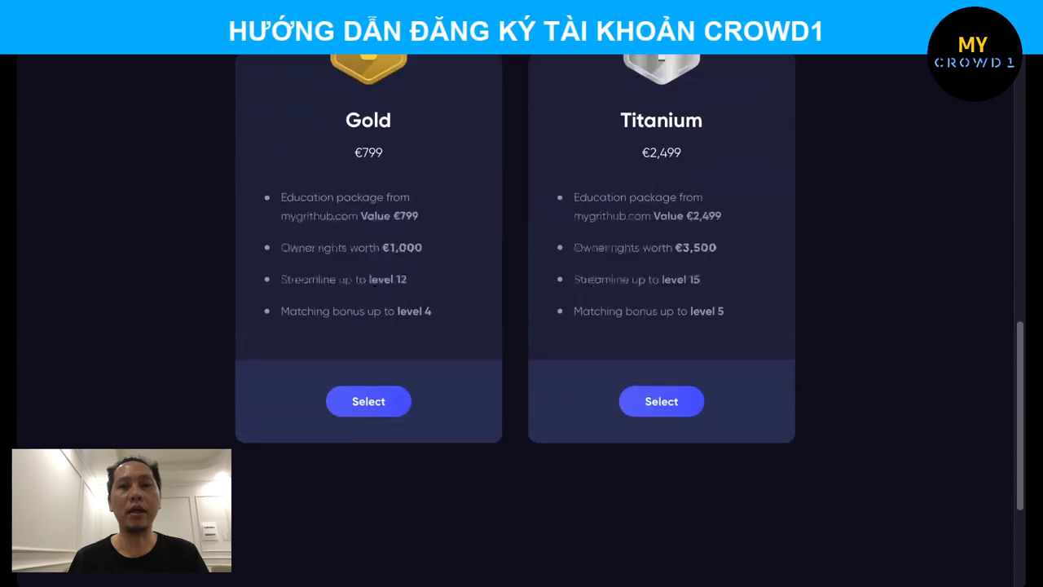
{"action": "scroll", "coordinate": [521, 326], "scroll_direction": "up", "scroll_amount": 8}
{"action": "scroll", "coordinate": [521, 326], "scroll_direction": "down", "scroll_amount": 3}
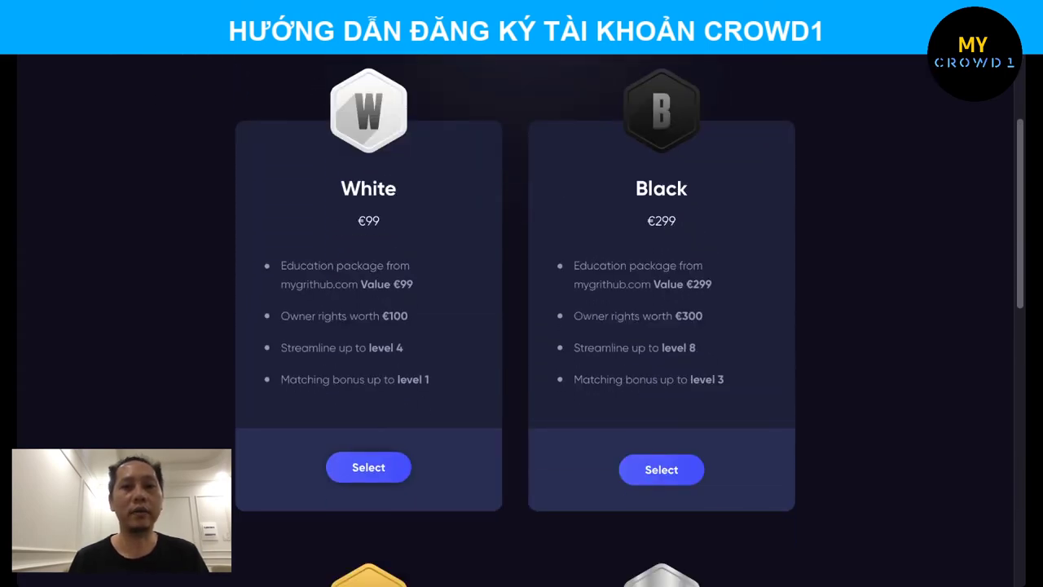
{"action": "left_click", "coordinate": [368, 469]}
- Review the White package payment methods and proceed with the Gift card option
{"action": "scroll", "coordinate": [522, 326], "scroll_direction": "down", "scroll_amount": 7}
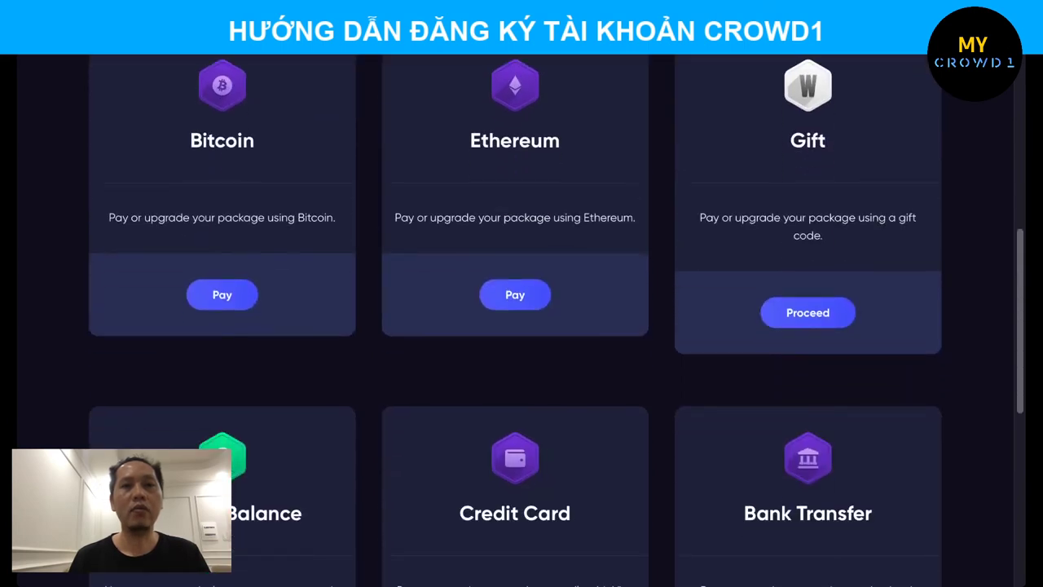
{"action": "scroll", "coordinate": [522, 326], "scroll_direction": "up", "scroll_amount": 3}
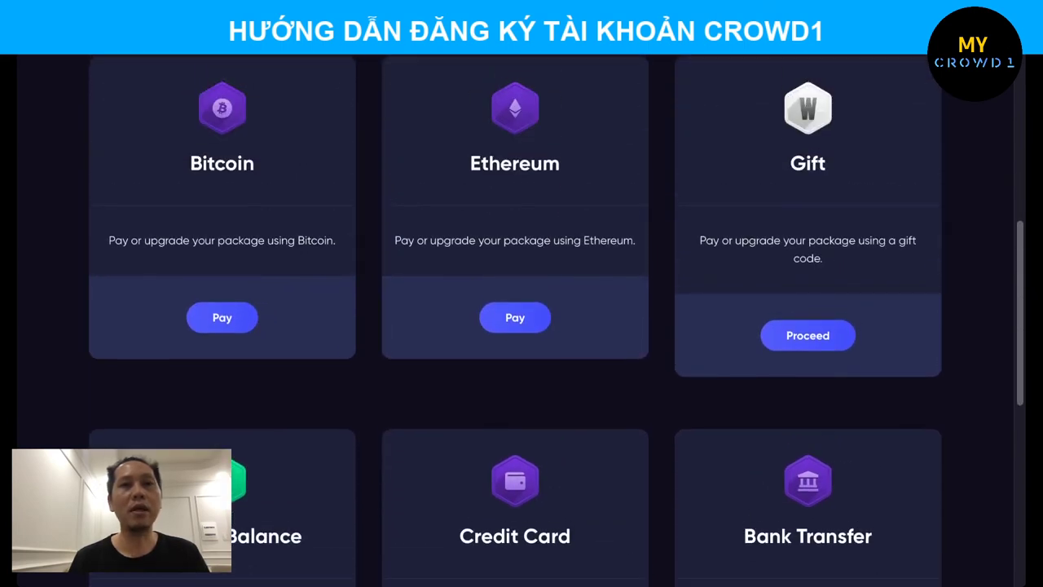
{"action": "scroll", "coordinate": [522, 326], "scroll_direction": "up", "scroll_amount": 4}
{"action": "scroll", "coordinate": [522, 326], "scroll_direction": "down", "scroll_amount": 4}
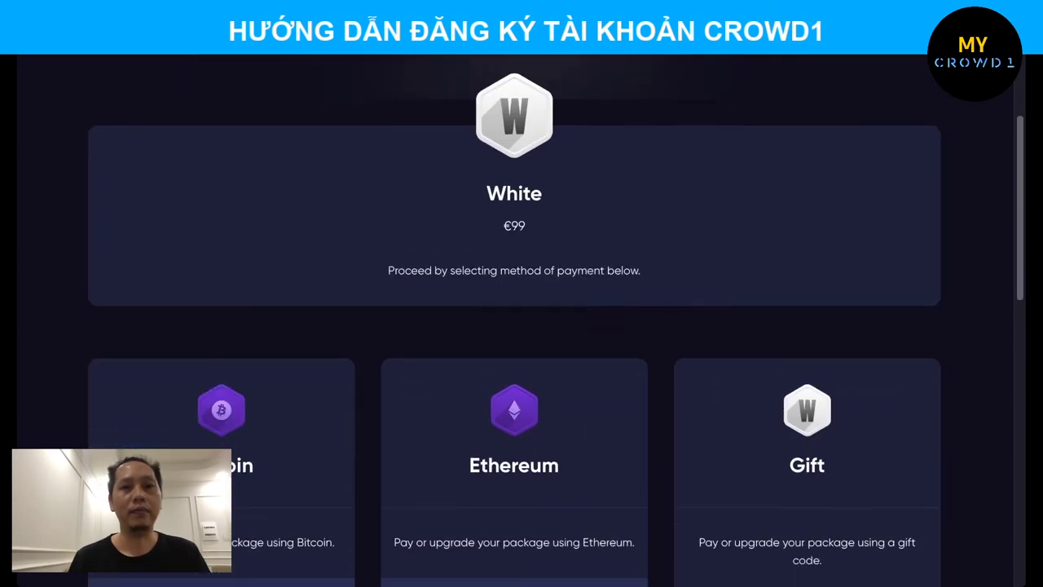
{"action": "scroll", "coordinate": [521, 326], "scroll_direction": "down", "scroll_amount": 1}
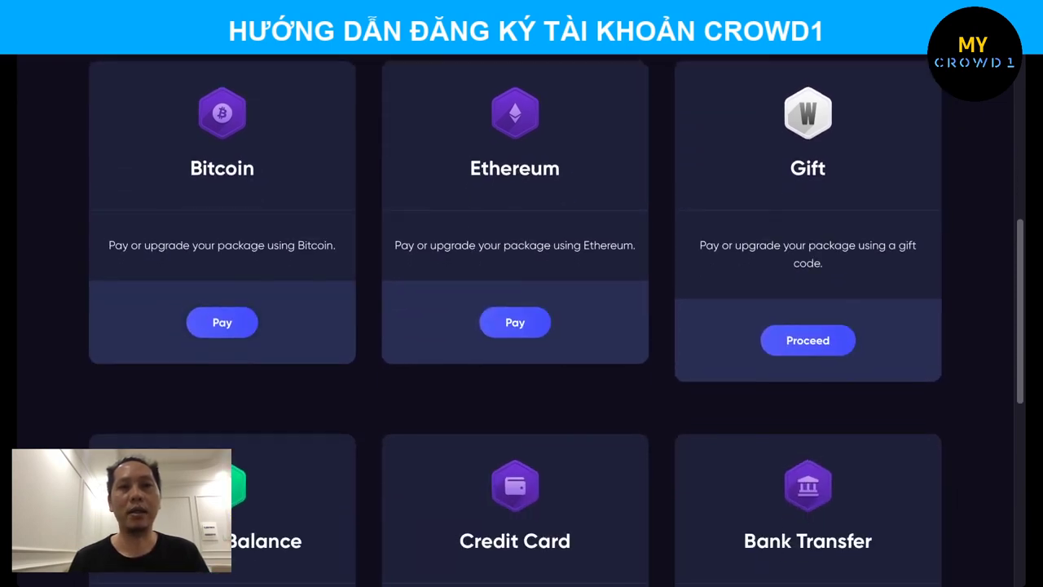
{"action": "scroll", "coordinate": [522, 326], "scroll_direction": "up", "scroll_amount": 1}
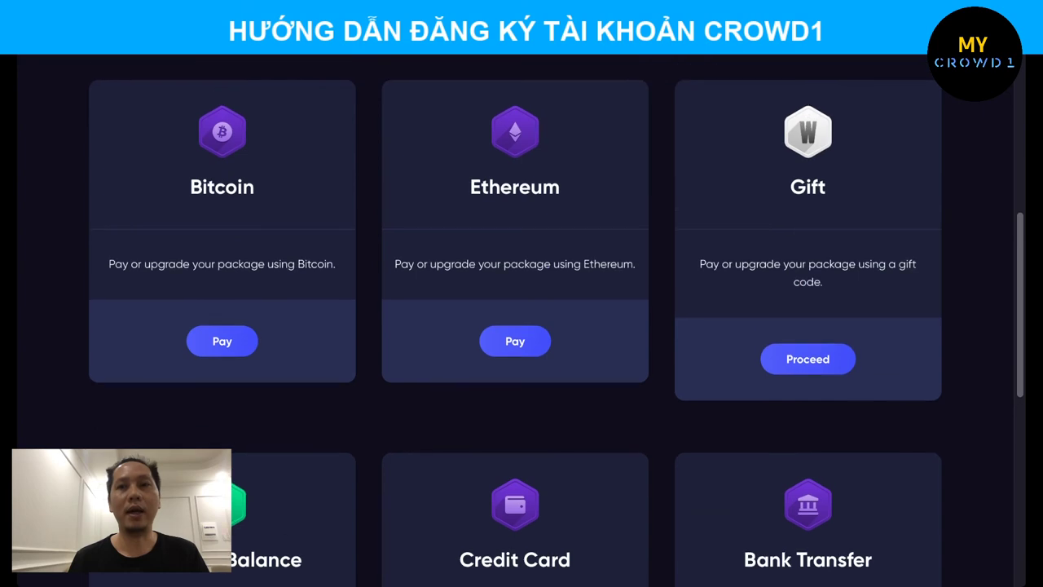
{"action": "scroll", "coordinate": [521, 326], "scroll_direction": "down", "scroll_amount": 2}
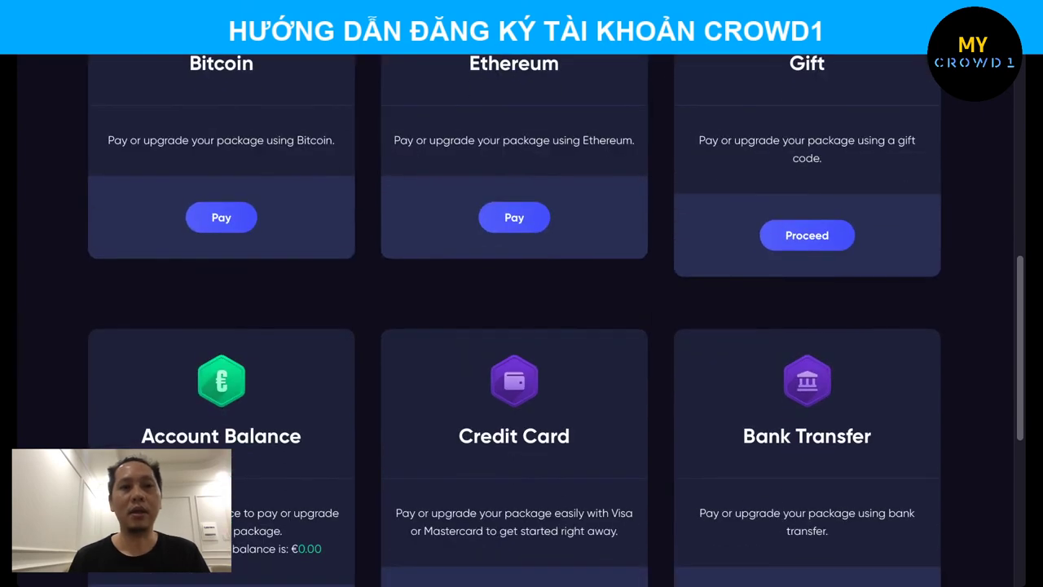
{"action": "scroll", "coordinate": [521, 326], "scroll_direction": "down", "scroll_amount": 1}
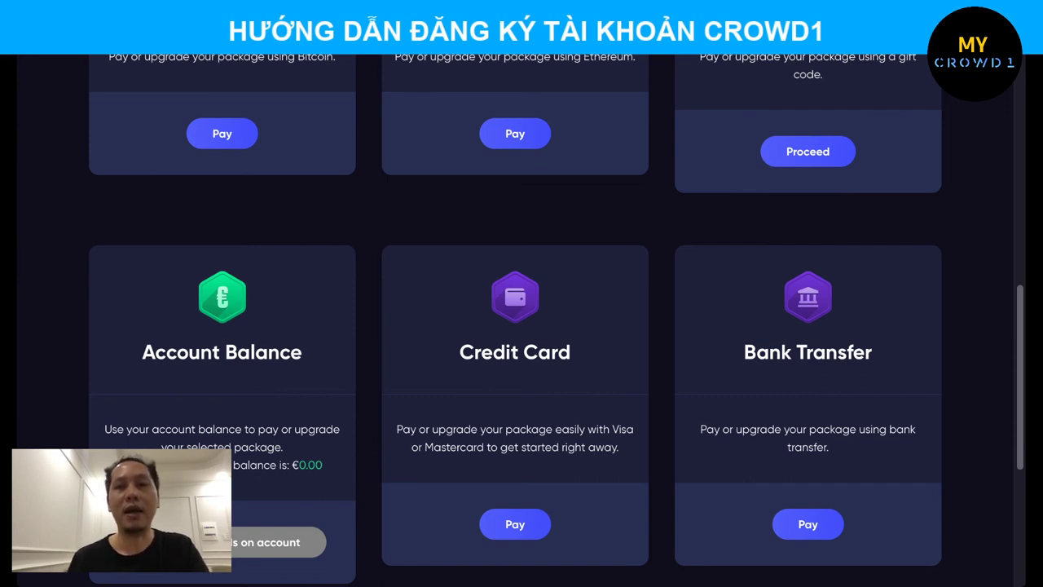
{"action": "scroll", "coordinate": [522, 326], "scroll_direction": "up", "scroll_amount": 1}
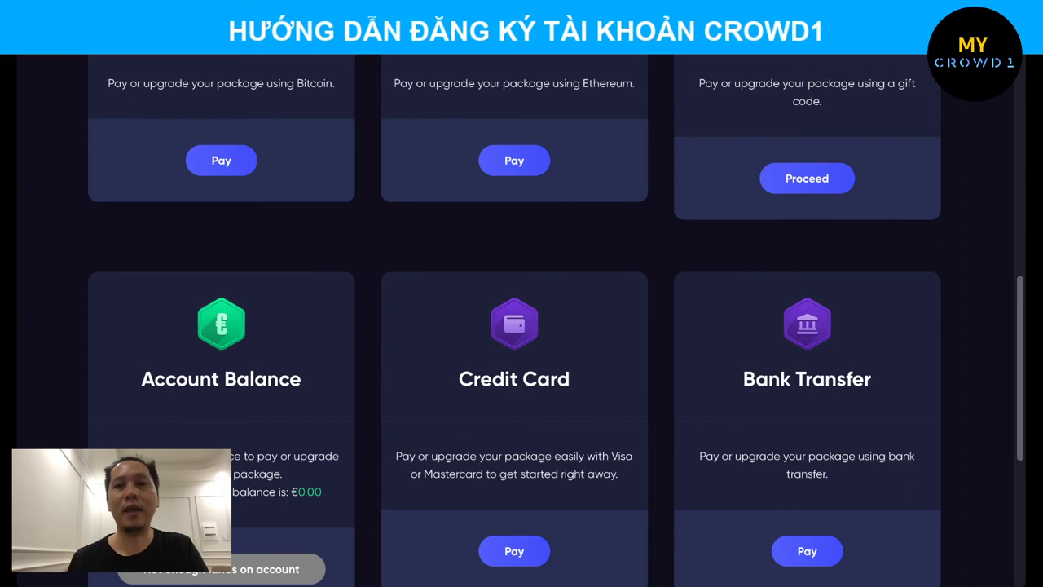
{"action": "scroll", "coordinate": [521, 326], "scroll_direction": "down", "scroll_amount": 3}
{"action": "scroll", "coordinate": [522, 326], "scroll_direction": "up", "scroll_amount": 5}
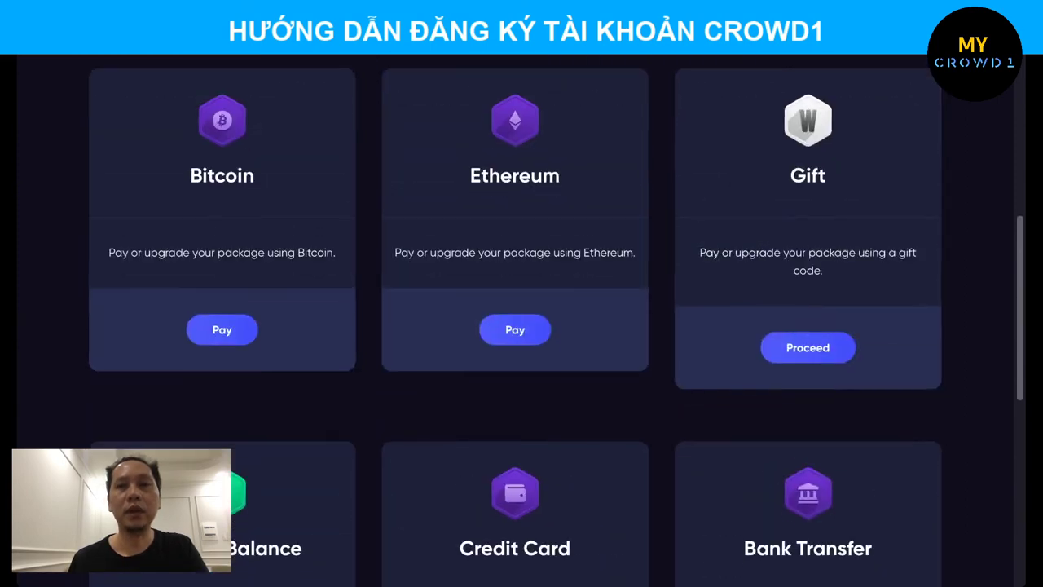
{"action": "scroll", "coordinate": [522, 326], "scroll_direction": "down", "scroll_amount": 1}
{"action": "left_click", "coordinate": [807, 315]}
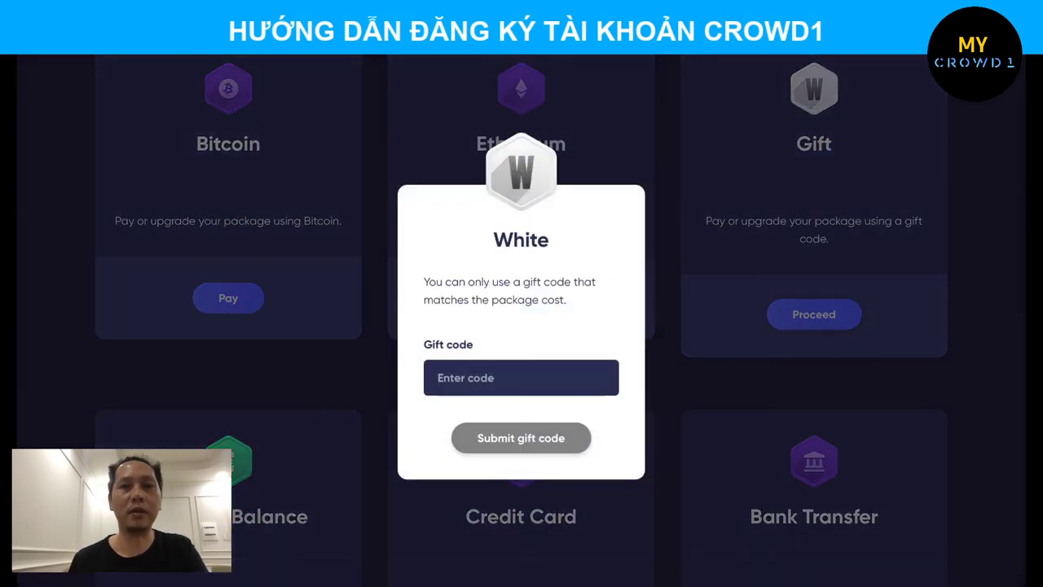
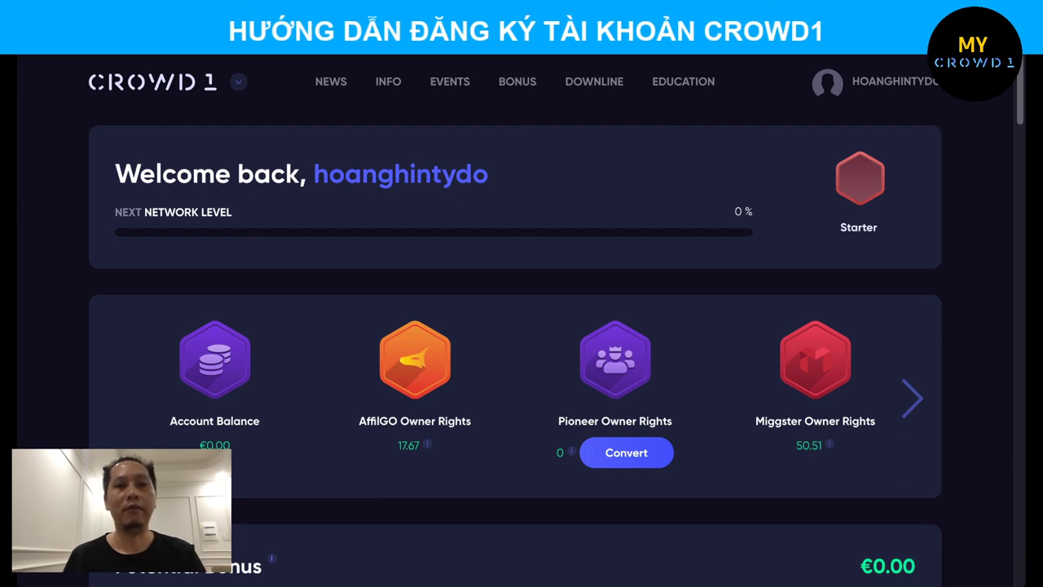
- Paste into the Gift code field, clear the wrong link, and paste the actual gift code
{"action": "scroll", "coordinate": [522, 326], "scroll_direction": "down", "scroll_amount": 1}
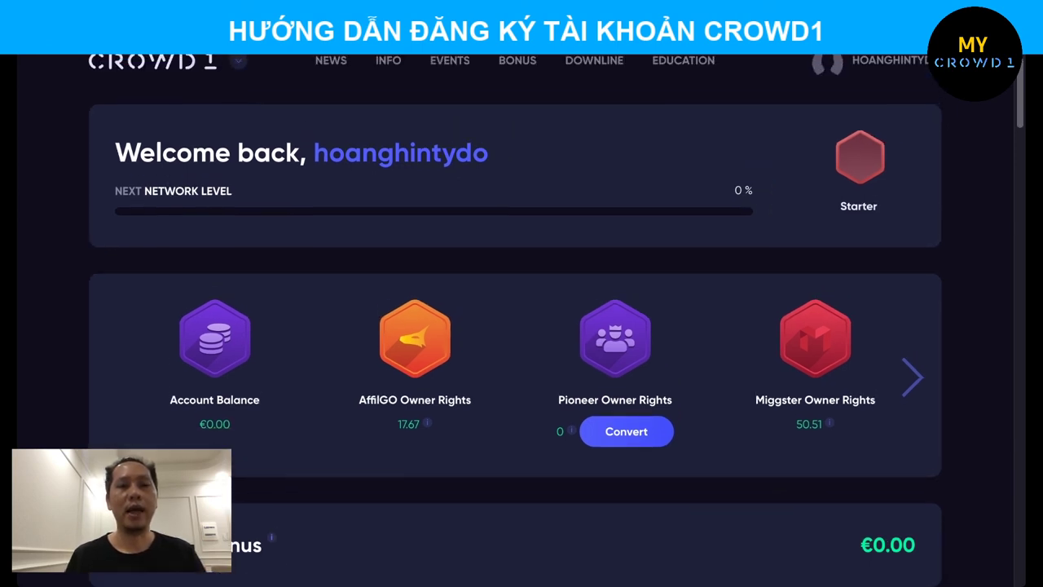